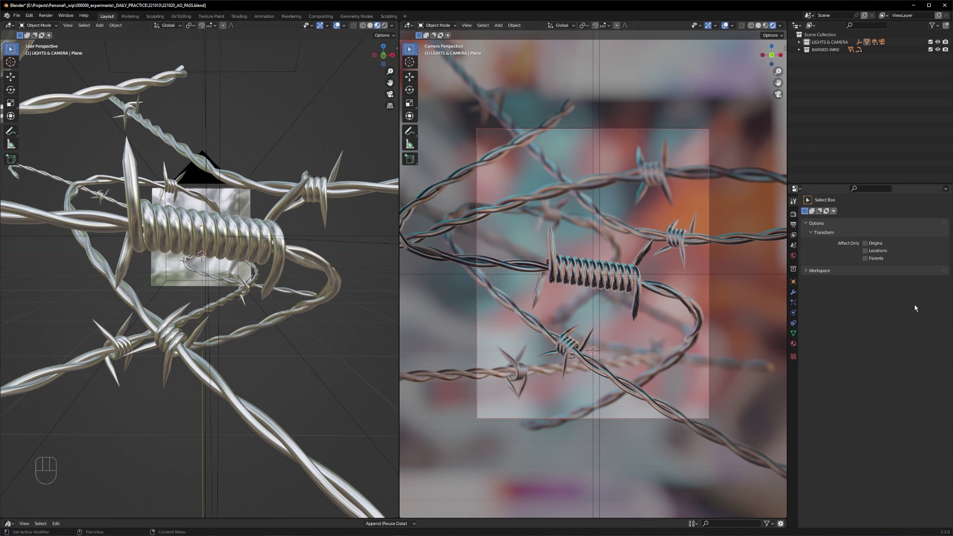
Switch the render engine to Cycles, with the Experimental feature set and GPU Compute device
{"action": "left_click", "coordinate": [792, 214]}
{"action": "left_click", "coordinate": [874, 212]}
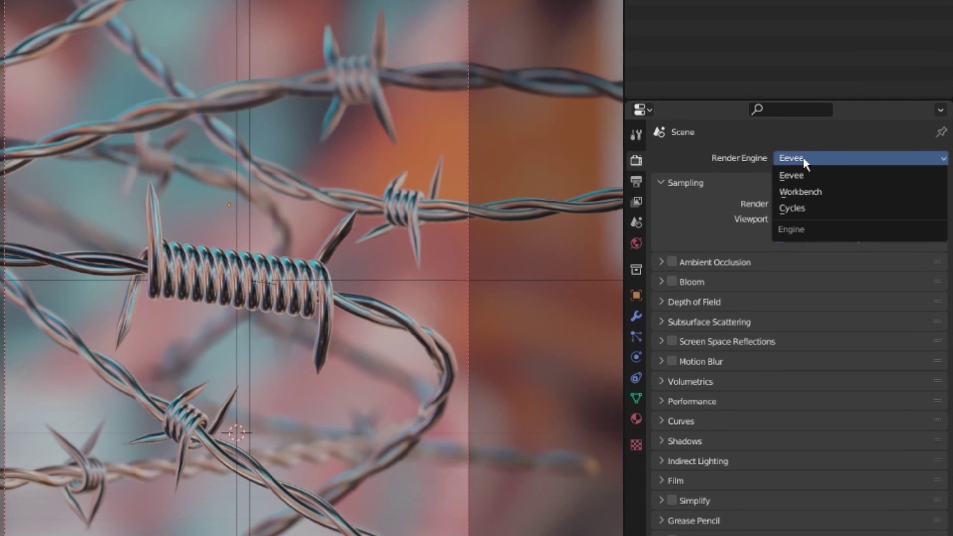
{"action": "left_click", "coordinate": [806, 204]}
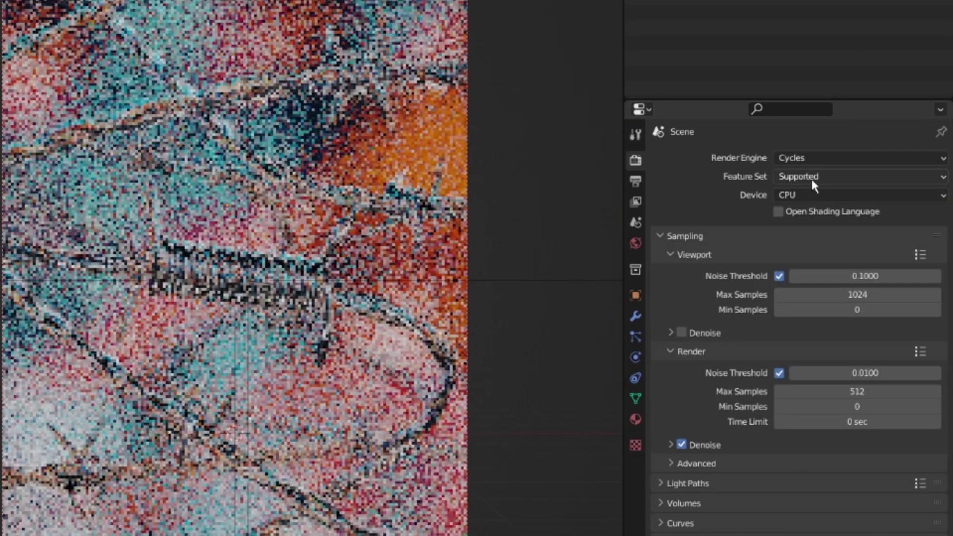
{"action": "left_click", "coordinate": [811, 177]}
{"action": "left_click", "coordinate": [819, 211]}
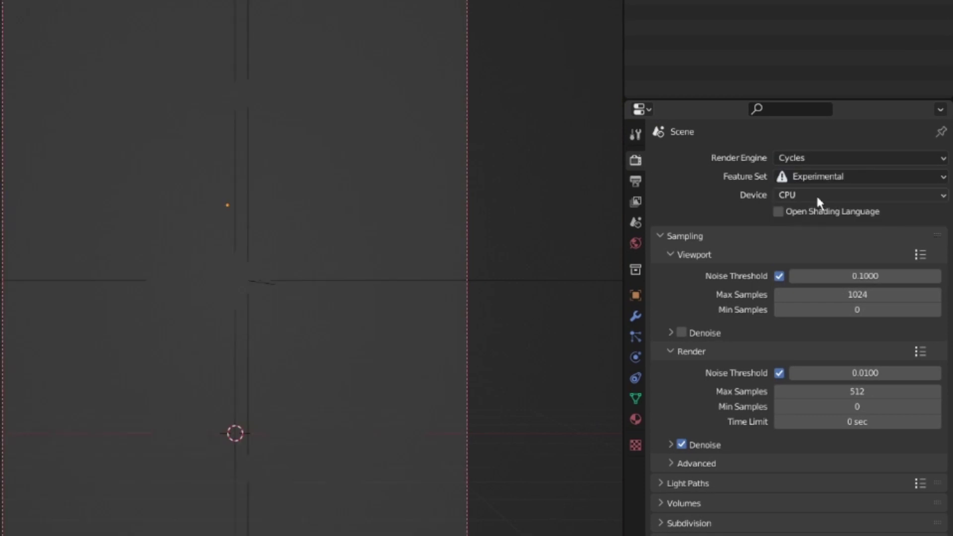
{"action": "left_click", "coordinate": [816, 194]}
{"action": "left_click", "coordinate": [809, 229]}
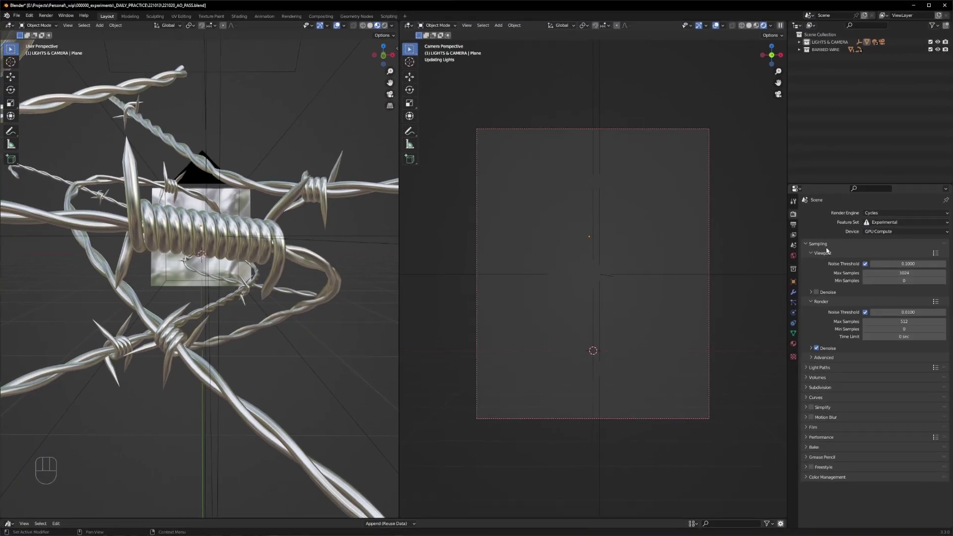
{"action": "middle_click_drag", "start_coordinate": [692, 288], "coordinate": [713, 294], "text": "shift"}
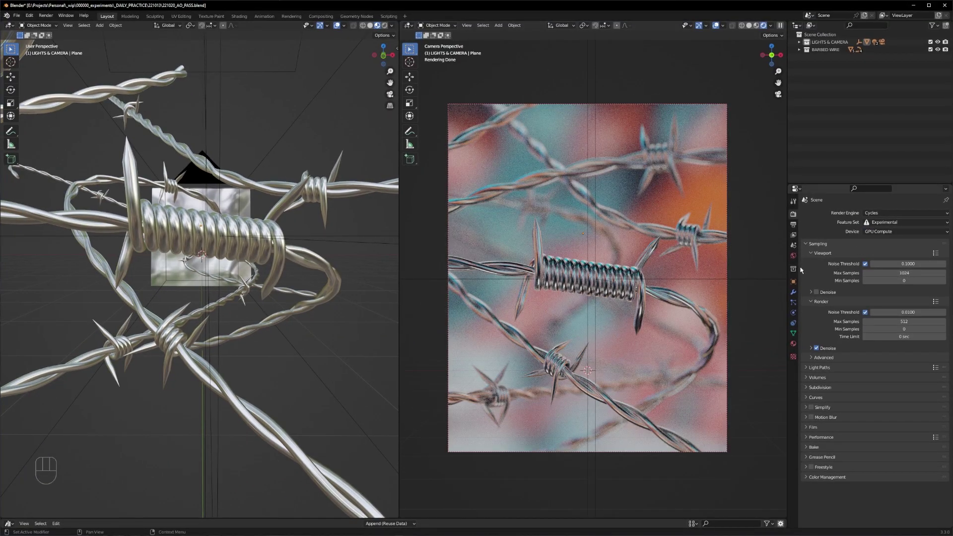
Point the render output to AO_PASS_TUT in the BLENDER folder and choose an output file format
{"action": "left_click", "coordinate": [794, 224]}
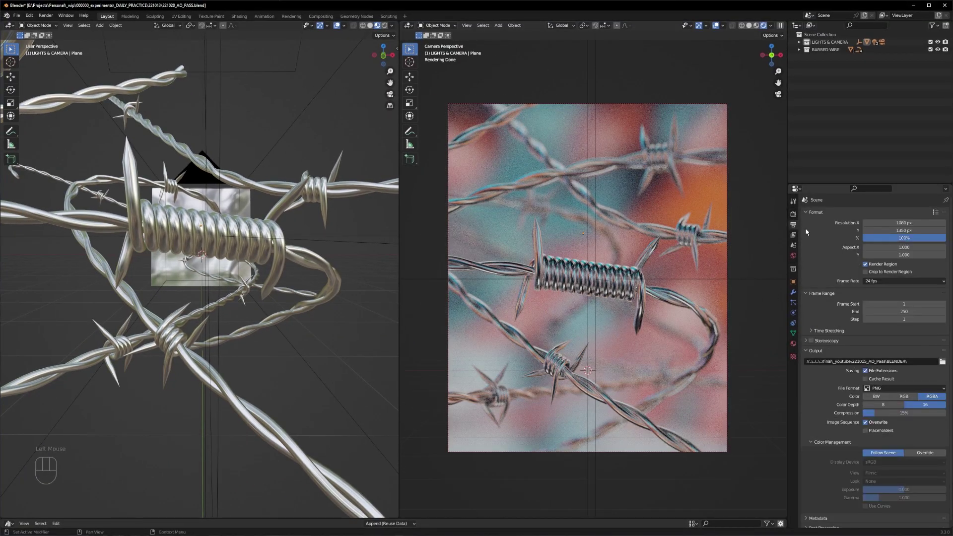
{"action": "left_click", "coordinate": [941, 362]}
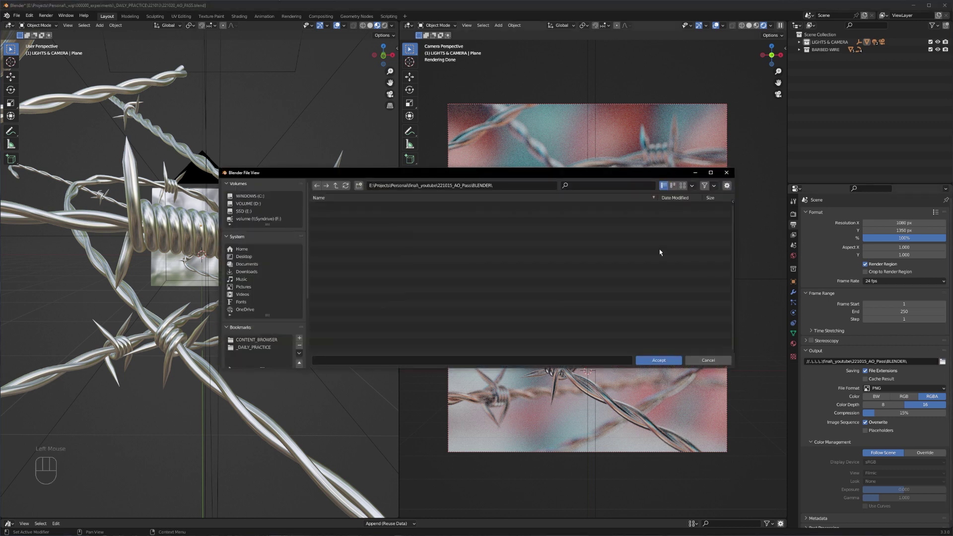
{"action": "left_click", "coordinate": [361, 358]}
{"action": "key", "text": "Return"}
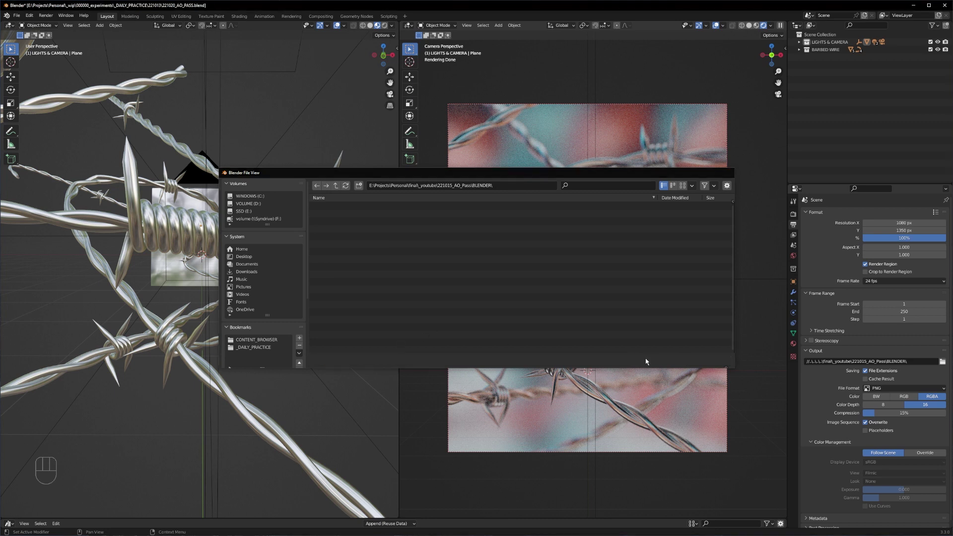
{"action": "left_click", "coordinate": [658, 359]}
{"action": "left_click", "coordinate": [888, 389]}
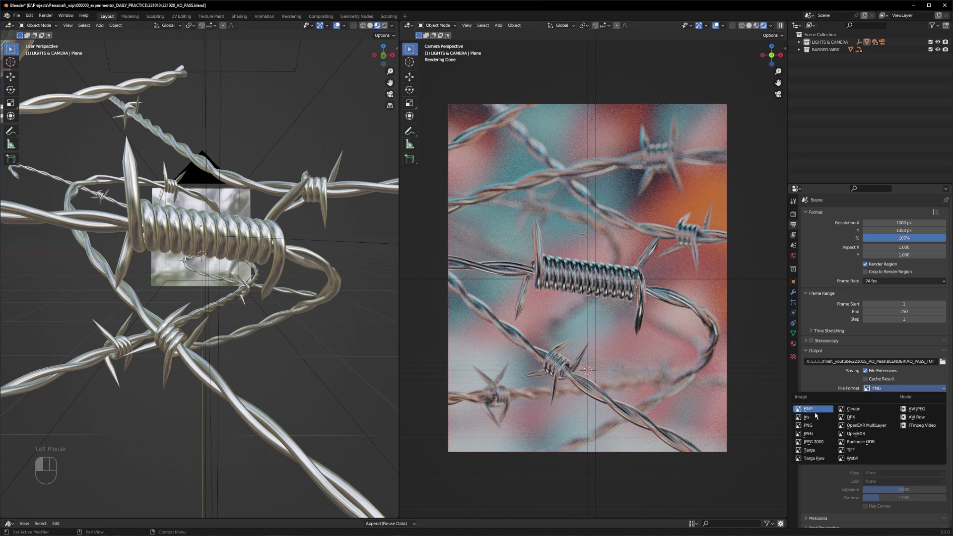
{"action": "left_click", "coordinate": [865, 426]}
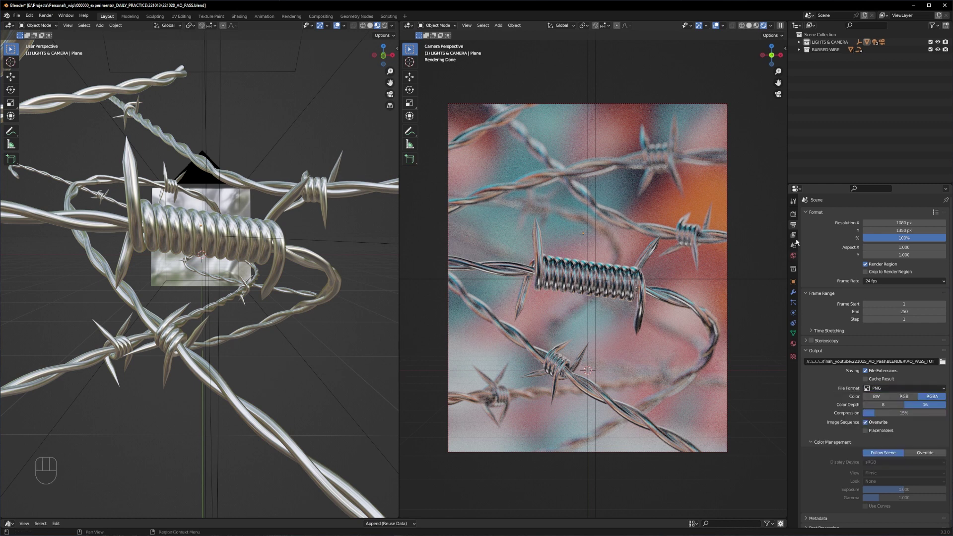
Enable the Ambient Occlusion pass in the view layer's Passes
{"action": "left_click", "coordinate": [793, 234]}
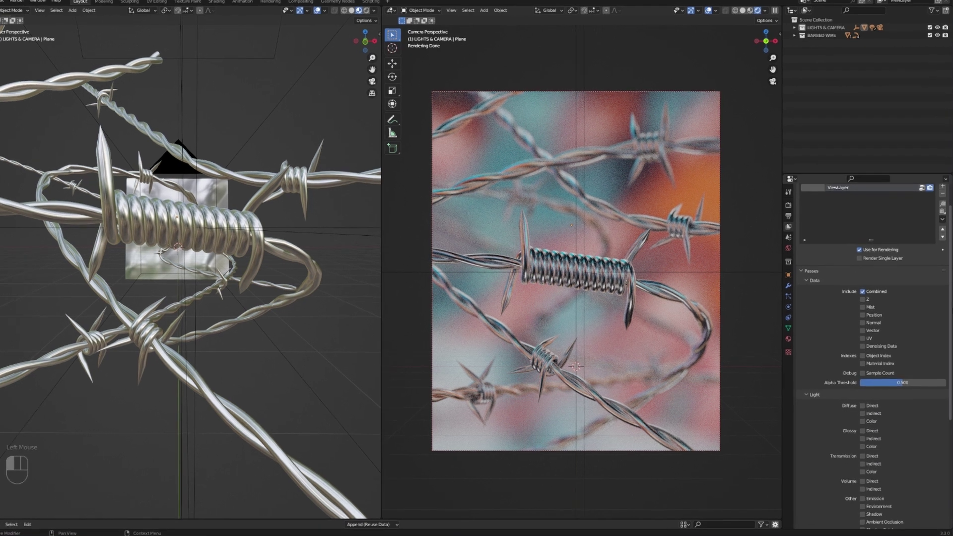
{"action": "scroll", "coordinate": [946, 320], "scroll_direction": "down", "scroll_amount": 6}
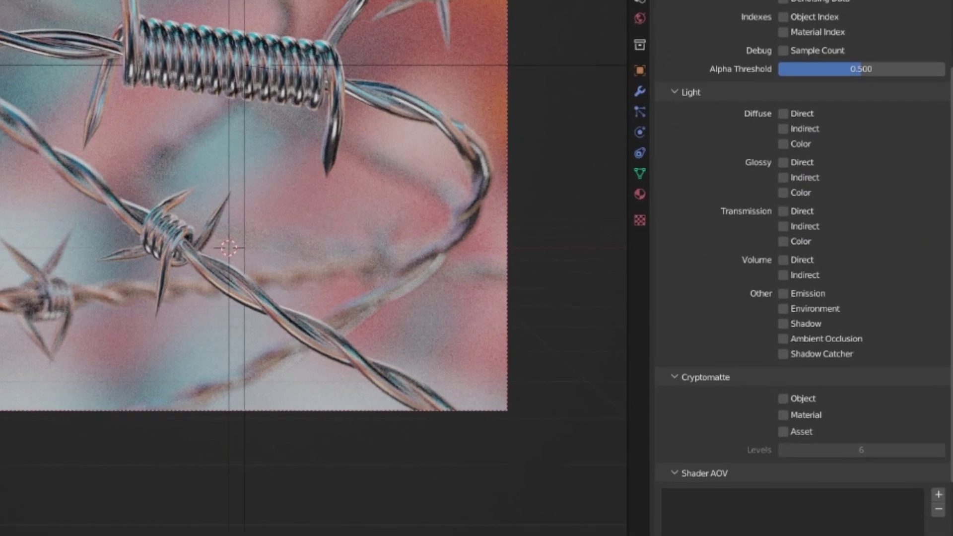
{"action": "scroll", "coordinate": [782, 268], "scroll_direction": "down", "scroll_amount": 4}
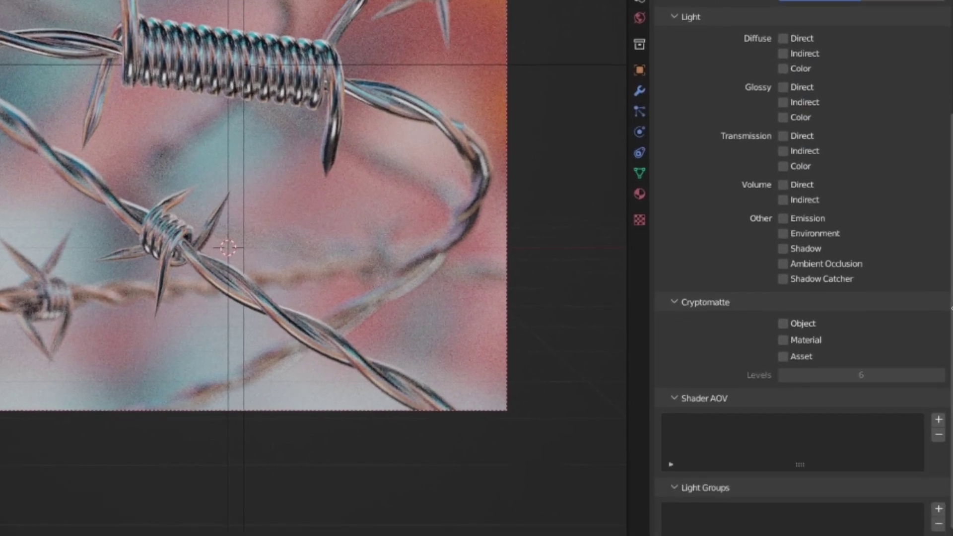
{"action": "left_click", "coordinate": [782, 264]}
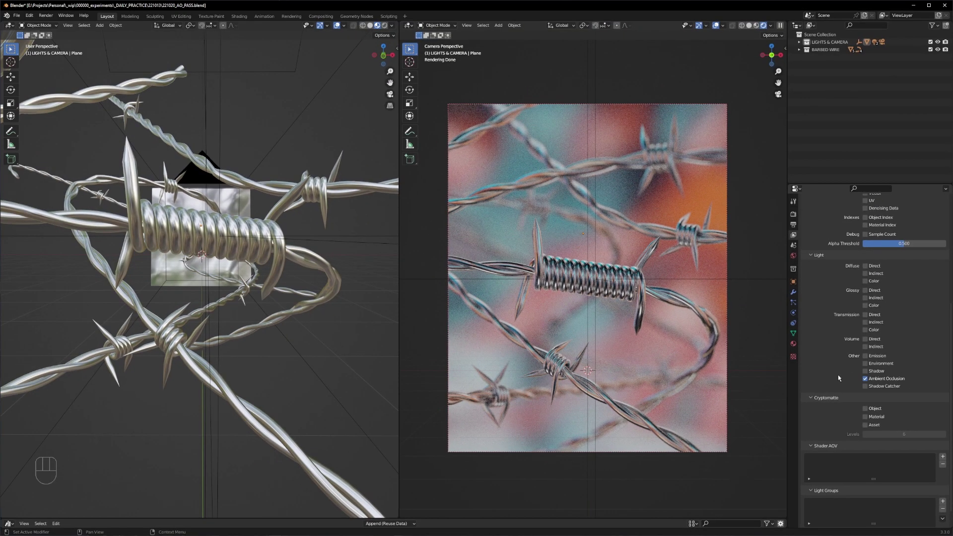
Render the current frame, then close the render window
{"action": "left_click", "coordinate": [46, 15]}
{"action": "left_click", "coordinate": [59, 24]}
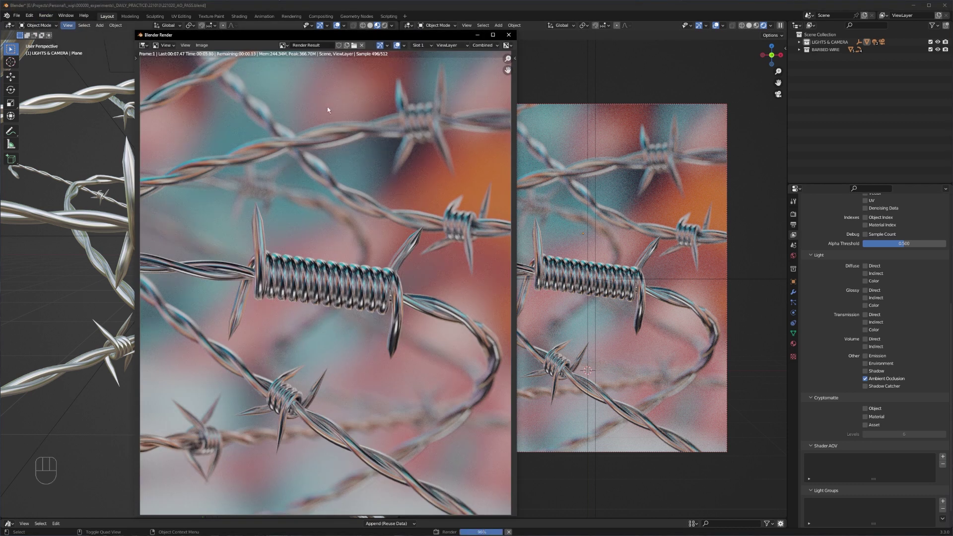
{"action": "left_click", "coordinate": [508, 34]}
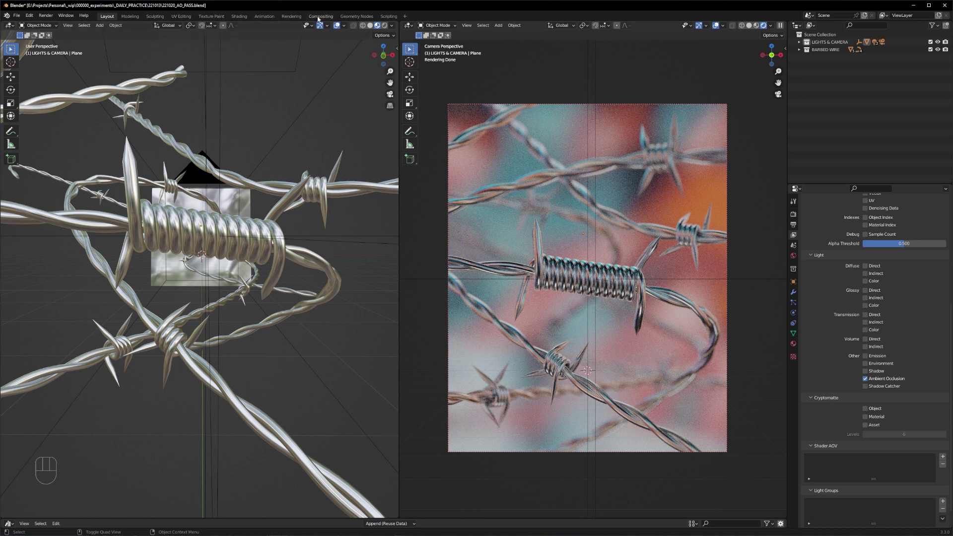
In Compositing, add a Viewer node below File Output, fed by the Render Layers Image output
{"action": "left_click", "coordinate": [320, 16]}
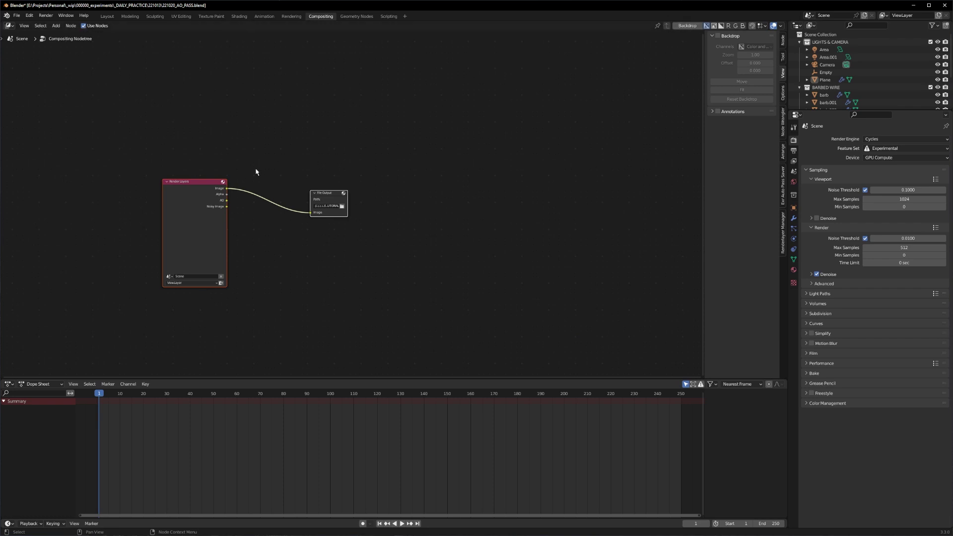
{"action": "key", "text": "shift+a"}
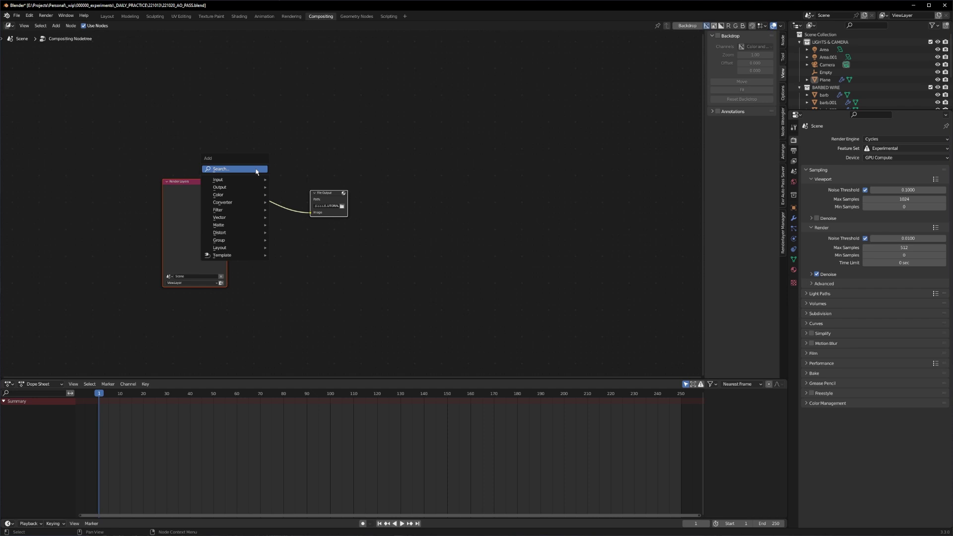
{"action": "left_click", "coordinate": [256, 169]}
{"action": "type", "text": "vie"}
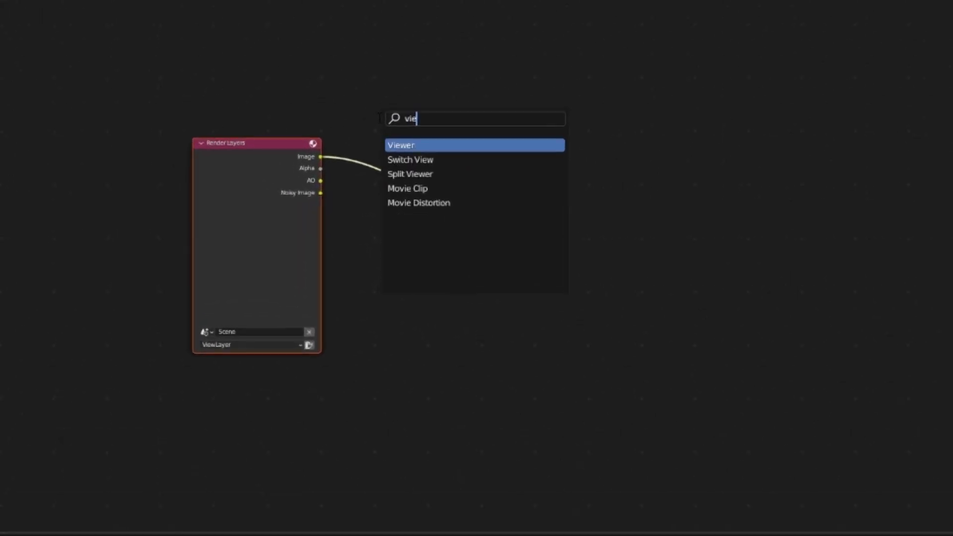
{"action": "type", "text": "w"}
{"action": "key", "text": "Return"}
{"action": "left_click", "coordinate": [411, 256]}
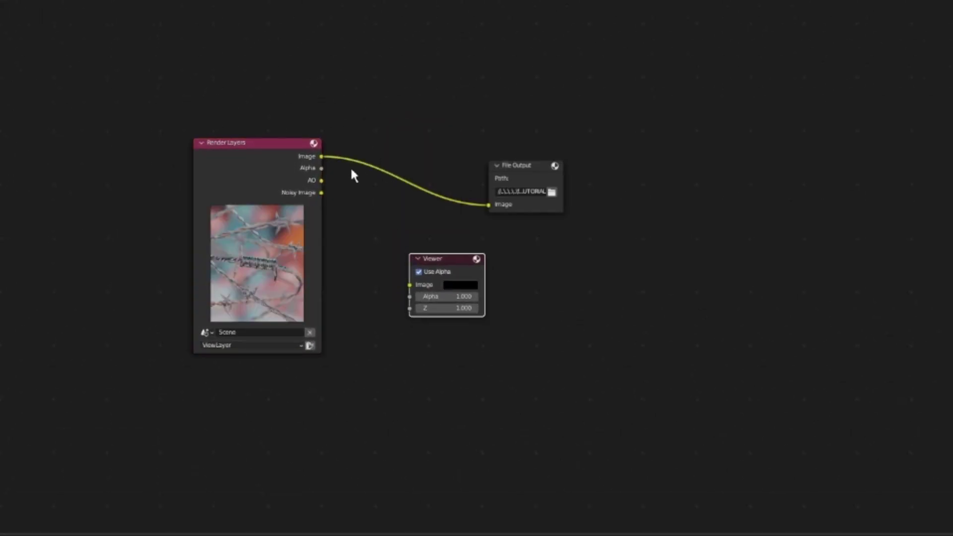
{"action": "left_click_drag", "start_coordinate": [322, 157], "coordinate": [410, 285]}
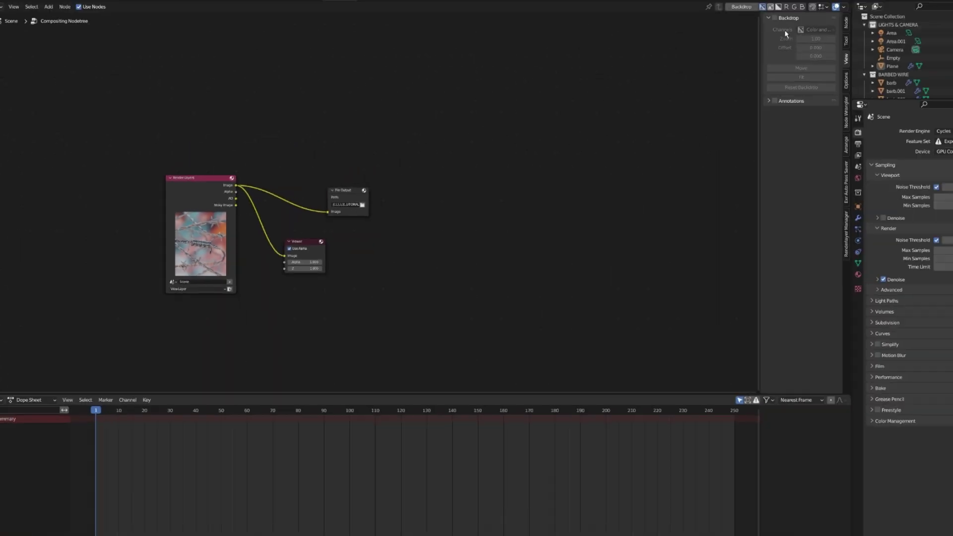
Turn on the backdrop, shift the three nodes left and move the backdrop image right
{"action": "left_click", "coordinate": [741, 7]}
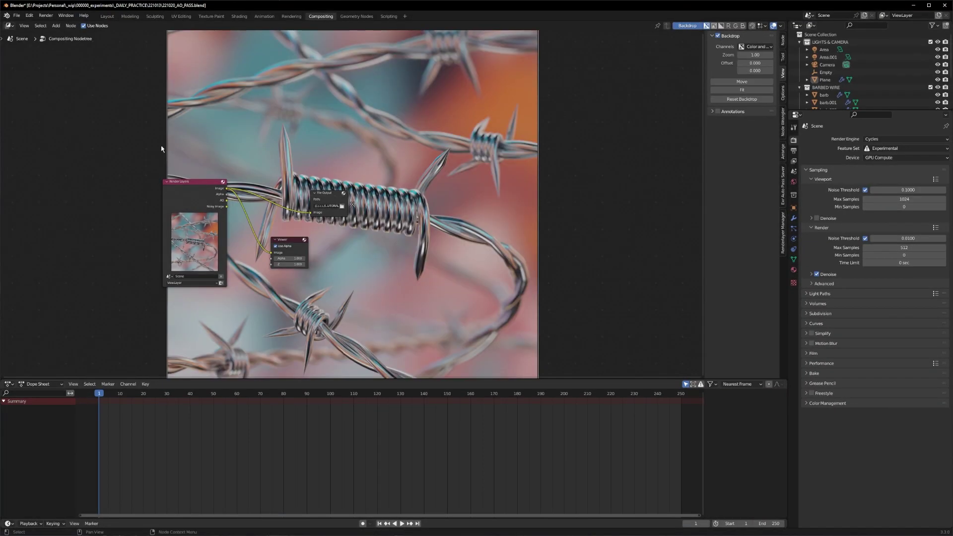
{"action": "left_click_drag", "start_coordinate": [161, 149], "coordinate": [359, 253]}
{"action": "key", "text": "g"}
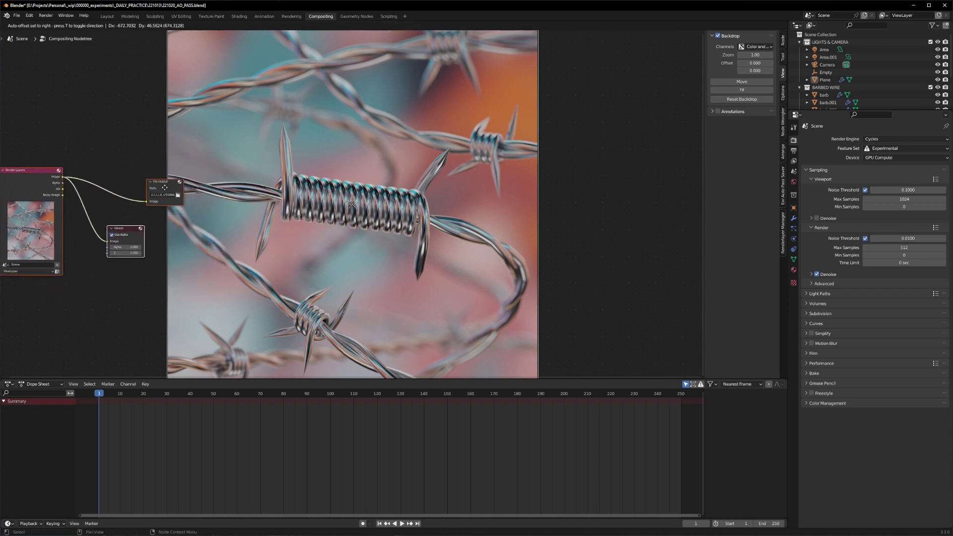
{"action": "left_click", "coordinate": [124, 122]}
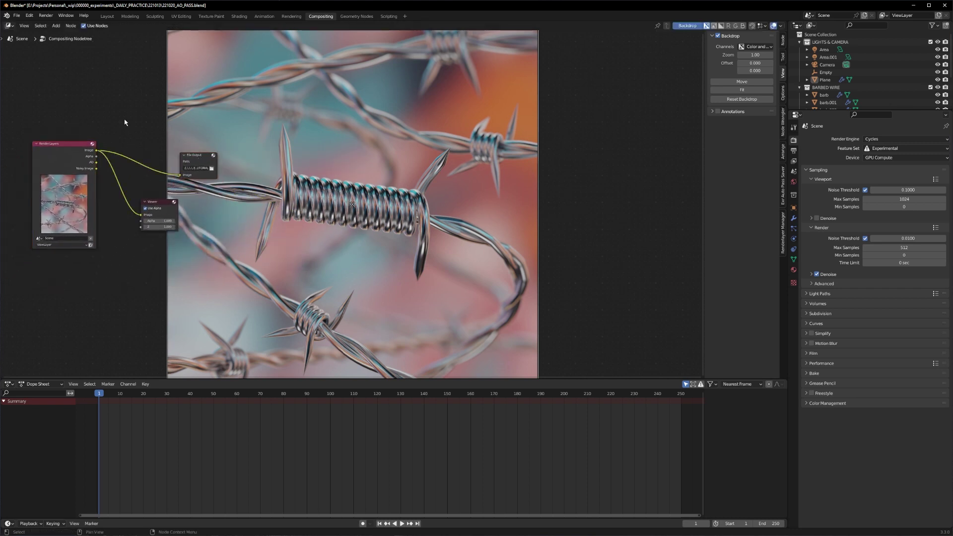
{"action": "scroll", "coordinate": [96, 143], "scroll_direction": "up", "scroll_amount": 1}
{"action": "middle_click_drag", "start_coordinate": [425, 222], "coordinate": [532, 225], "text": "alt"}
Rearrange the nodes so the Viewer sits up beside File Output
{"action": "key", "text": "a"}
{"action": "key", "text": "g"}
{"action": "left_click", "coordinate": [238, 159]}
{"action": "left_click", "coordinate": [159, 128]}
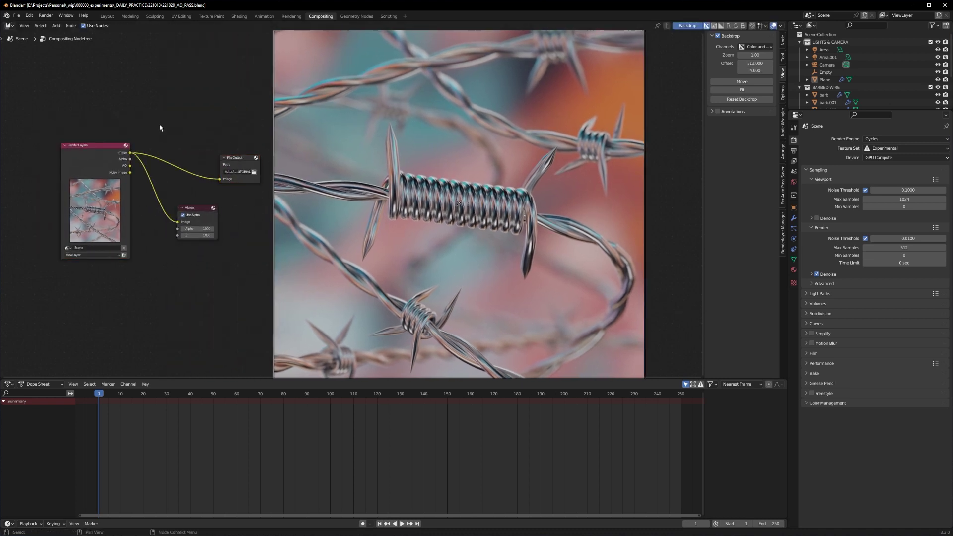
{"action": "left_click_drag", "start_coordinate": [212, 217], "coordinate": [251, 204]}
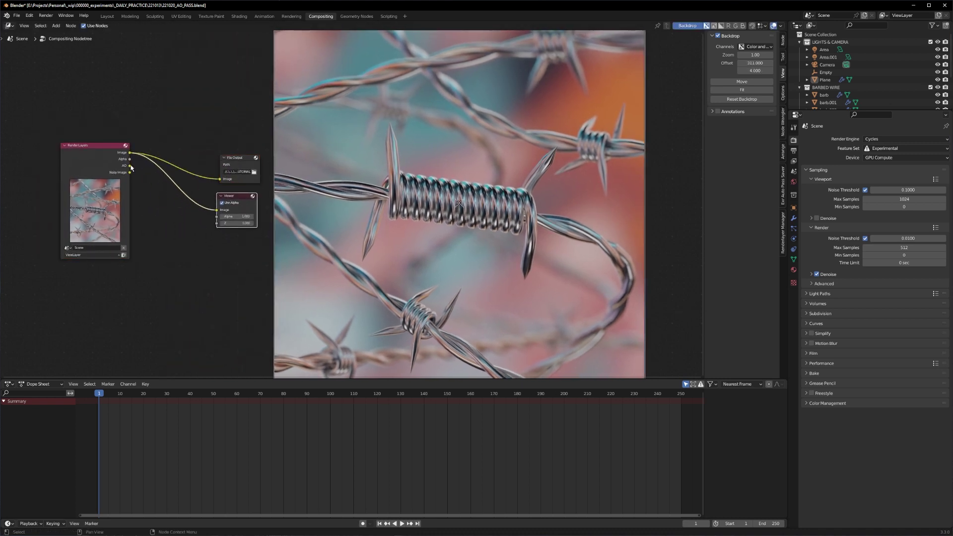
{"action": "left_click", "coordinate": [202, 292]}
Preview the grey AO pass in the Viewer, then relink the render Image to it
{"action": "left_click_drag", "start_coordinate": [130, 166], "coordinate": [217, 210]}
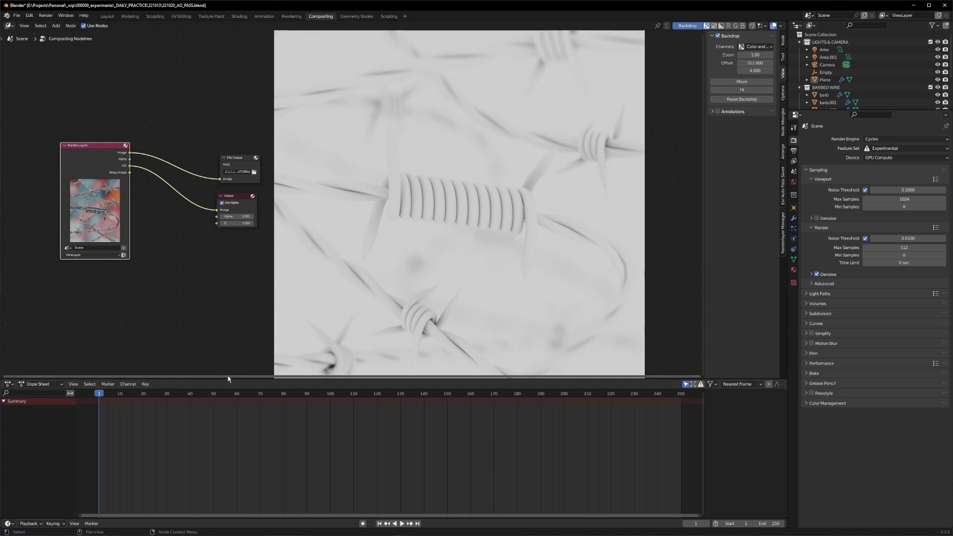
{"action": "left_click_drag", "start_coordinate": [228, 379], "coordinate": [228, 467]}
{"action": "left_click", "coordinate": [195, 313]}
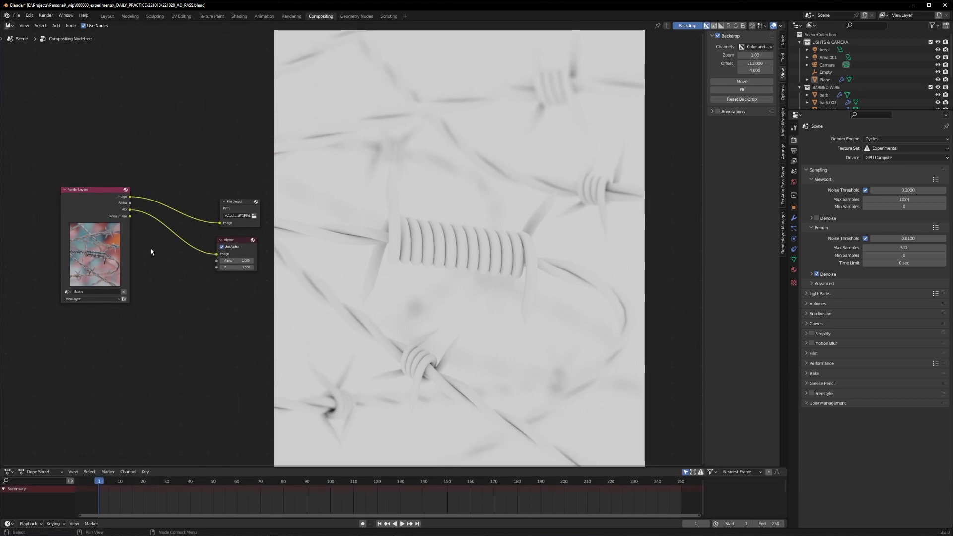
{"action": "right_click_drag", "start_coordinate": [179, 227], "coordinate": [168, 262], "text": "ctrl"}
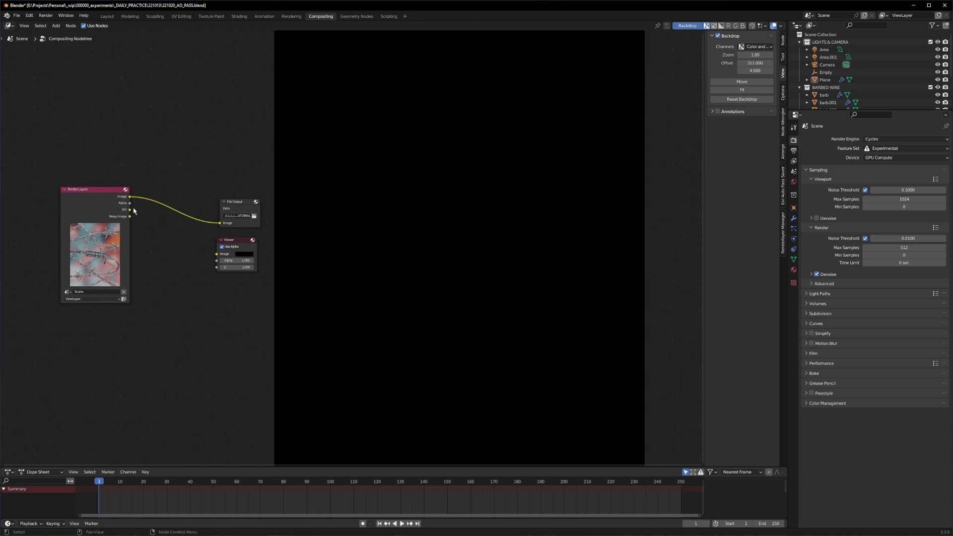
{"action": "left_click_drag", "start_coordinate": [130, 198], "coordinate": [216, 253]}
Add a Mix node taking the render Image and AO pass, outputting to the Viewer
{"action": "key", "text": "shift+a"}
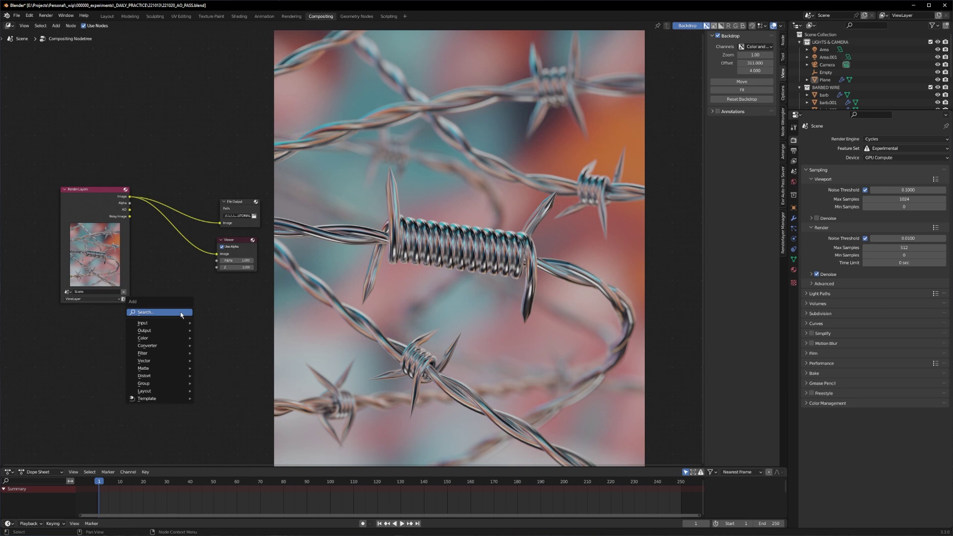
{"action": "left_click", "coordinate": [178, 321]}
{"action": "type", "text": "mix"}
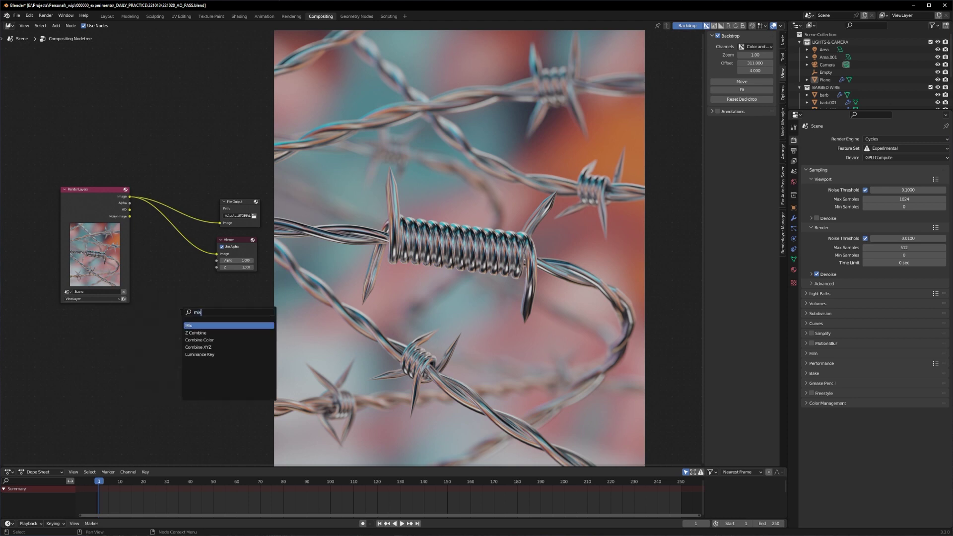
{"action": "key", "text": "Return"}
{"action": "left_click", "coordinate": [156, 273]}
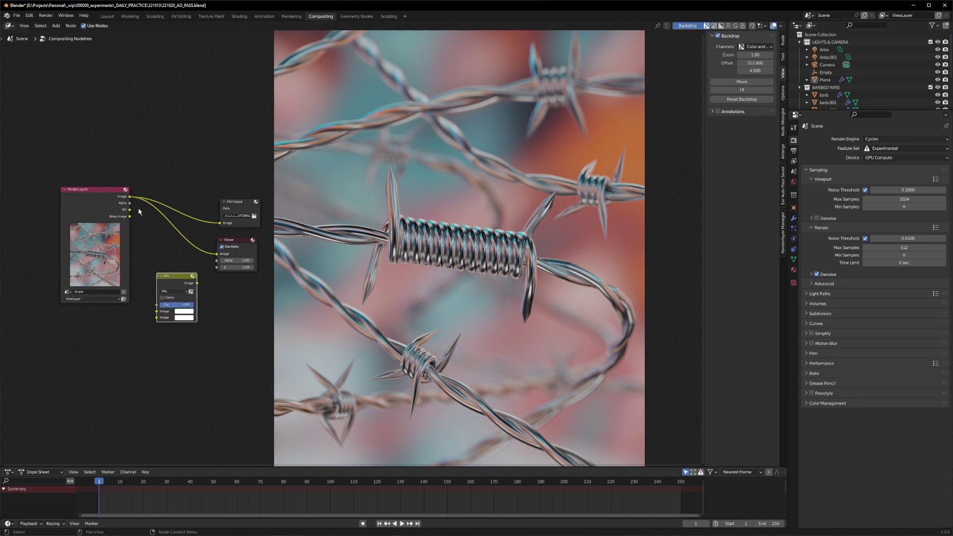
{"action": "left_click_drag", "start_coordinate": [129, 211], "coordinate": [156, 317]}
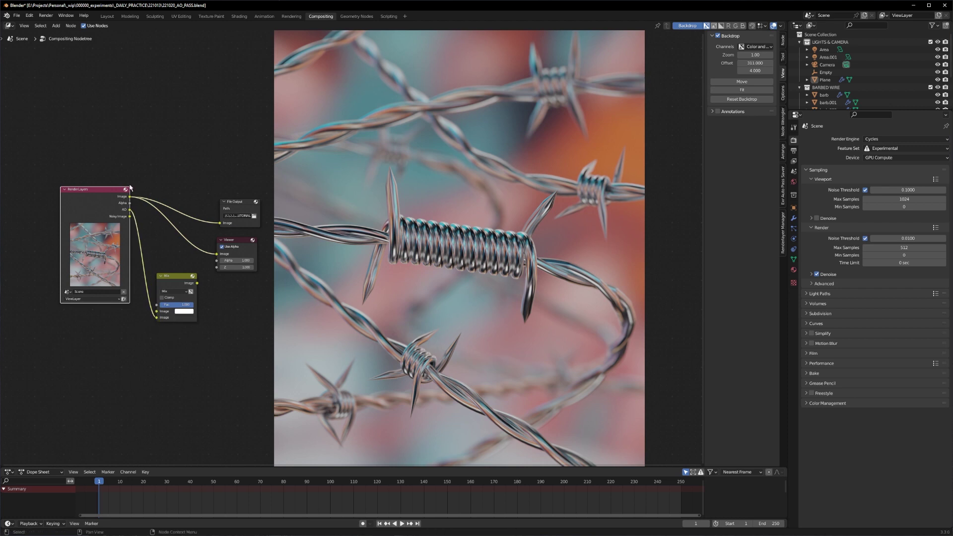
{"action": "left_click_drag", "start_coordinate": [130, 197], "coordinate": [156, 311]}
{"action": "left_click_drag", "start_coordinate": [197, 282], "coordinate": [179, 237]}
Set the Mix blend mode to Multiply and compare factor 0 against 1, ending at 1
{"action": "left_click", "coordinate": [173, 252]}
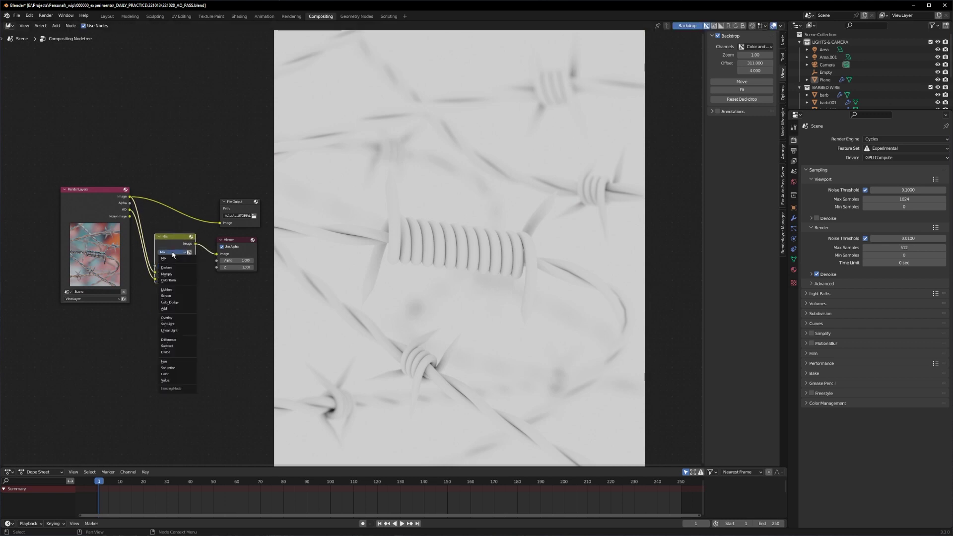
{"action": "left_click", "coordinate": [173, 273]}
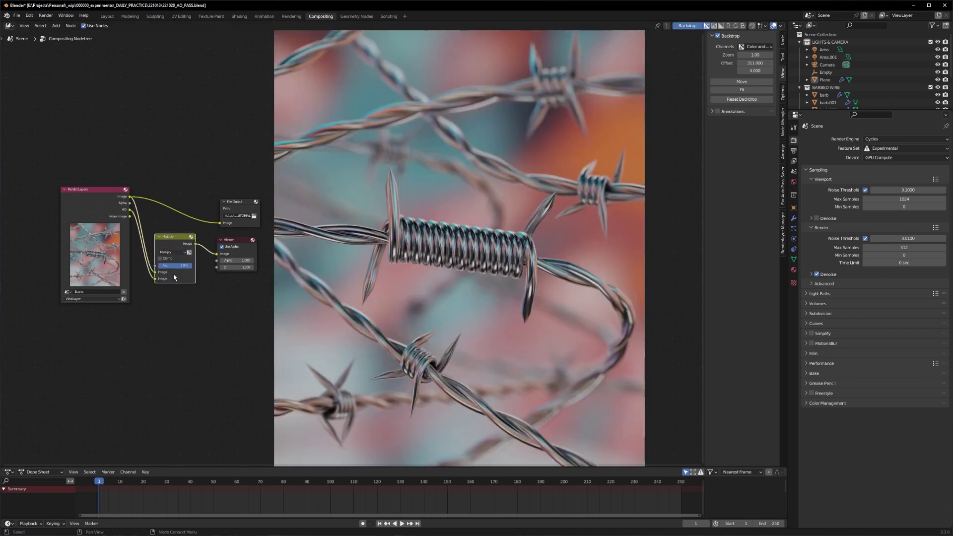
{"action": "mouse_move", "coordinate": [184, 266]}
{"action": "left_mouse_down"}
{"action": "mouse_move", "coordinate": [156, 266]}
{"action": "mouse_move", "coordinate": [193, 266]}
{"action": "mouse_move", "coordinate": [173, 265]}
{"action": "left_mouse_up"}
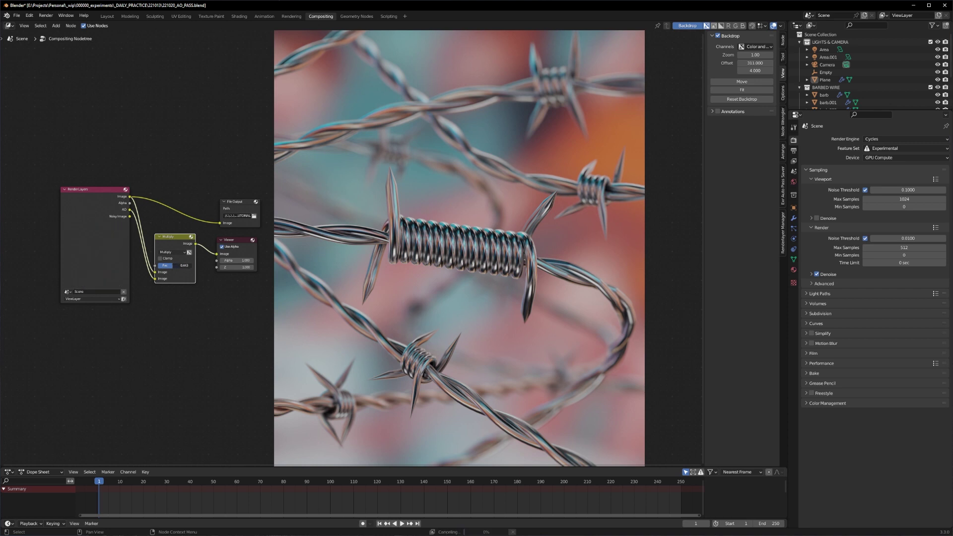
{"action": "key", "text": "ctrl+z"}
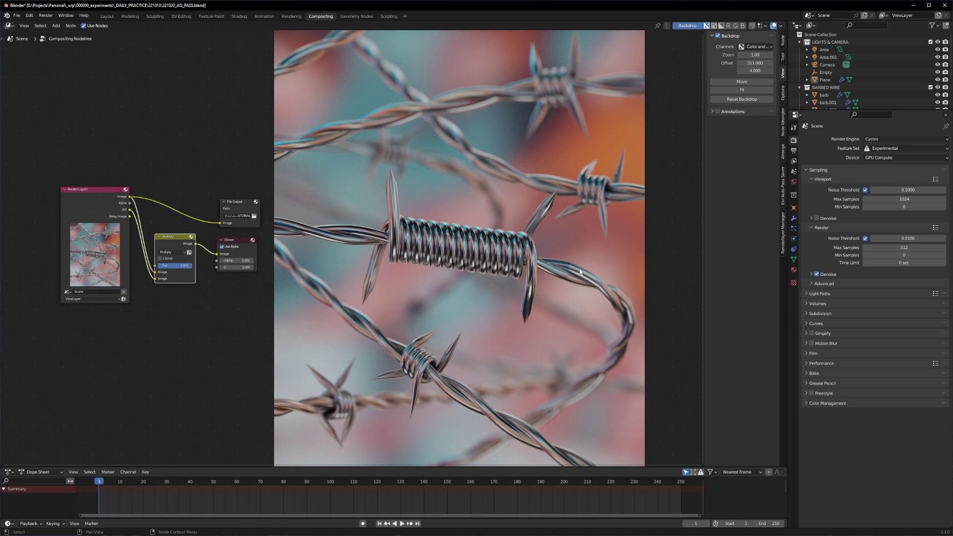
{"action": "left_click_drag", "start_coordinate": [177, 268], "coordinate": [158, 268]}
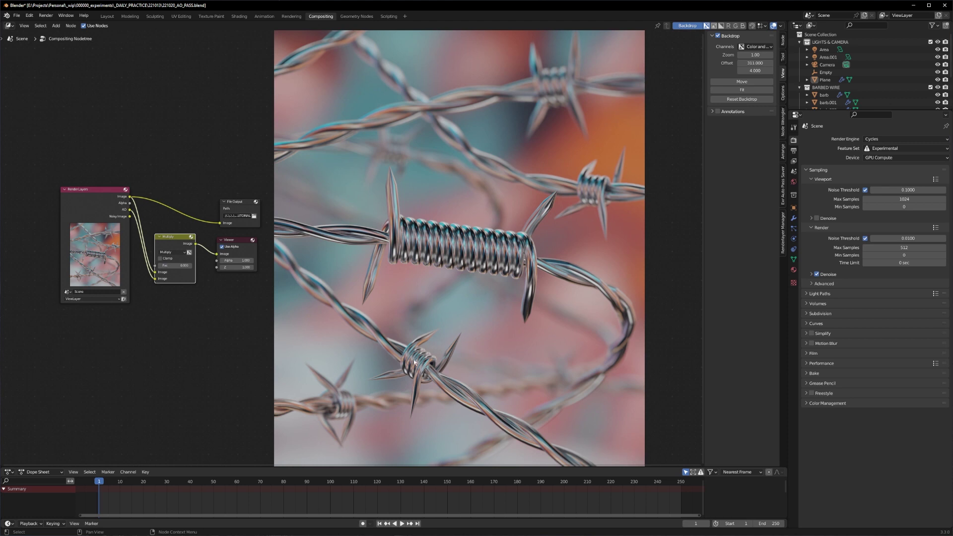
{"action": "left_click_drag", "start_coordinate": [171, 268], "coordinate": [221, 227]}
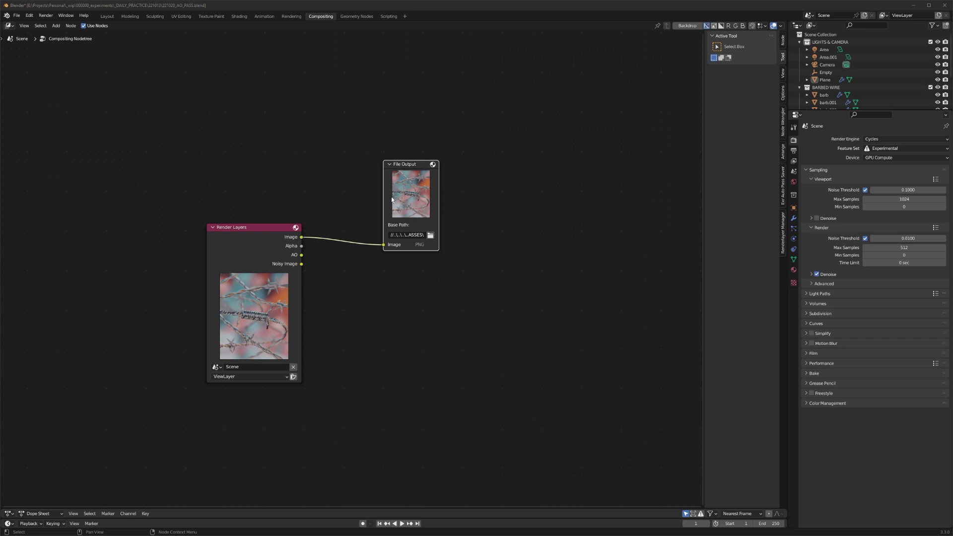
Set the File Output node's base path to the PASSES folder
{"action": "left_click_drag", "start_coordinate": [392, 199], "coordinate": [396, 201]}
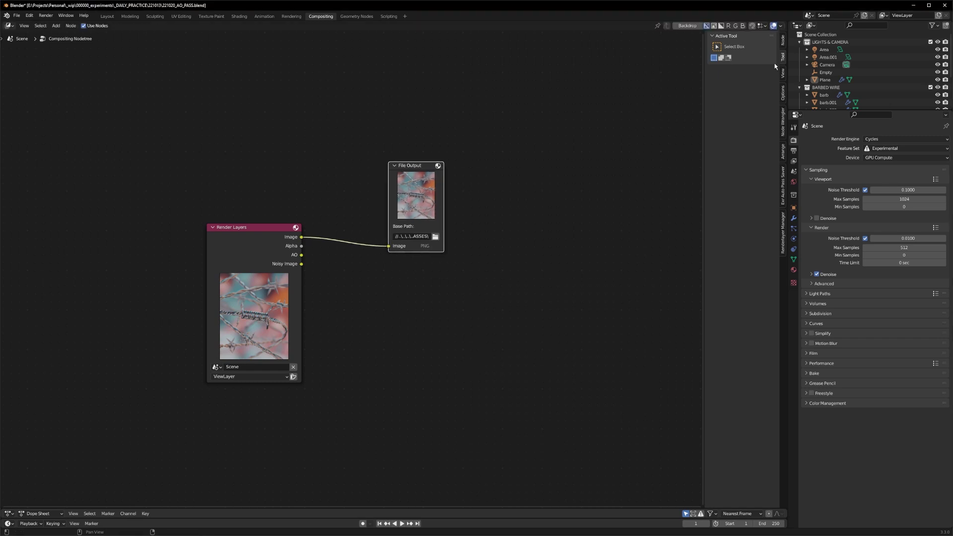
{"action": "left_click", "coordinate": [783, 41]}
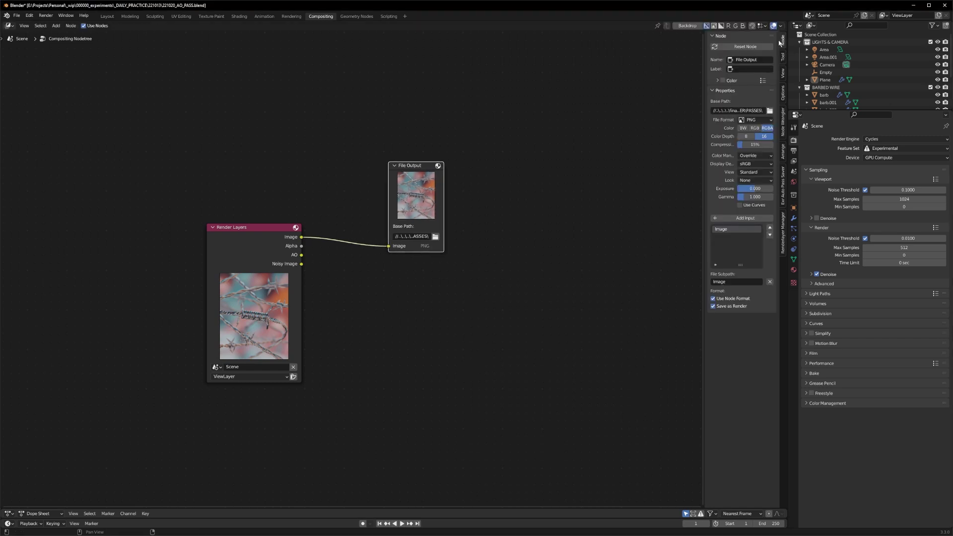
{"action": "left_click", "coordinate": [769, 110]}
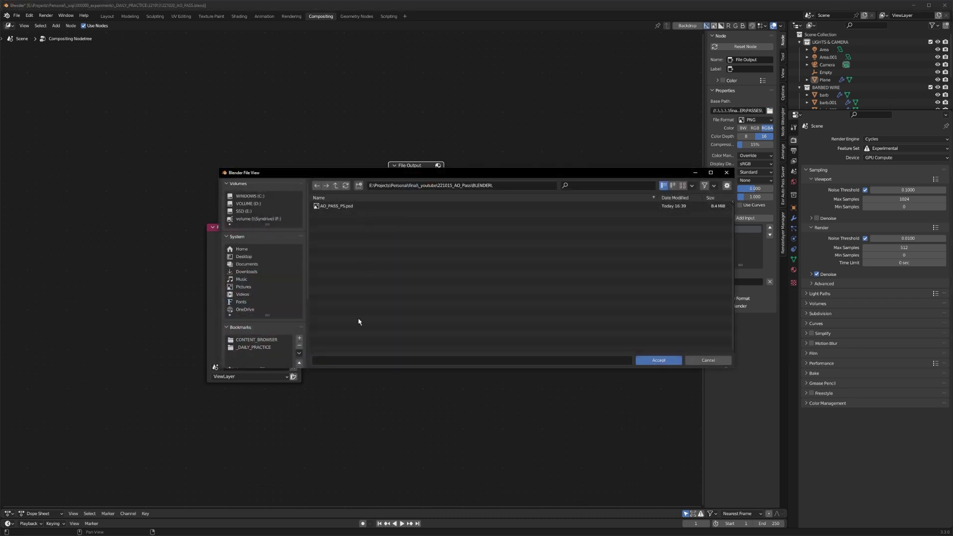
{"action": "left_click", "coordinate": [347, 363]}
{"action": "left_click", "coordinate": [662, 361]}
{"action": "left_click", "coordinate": [656, 358]}
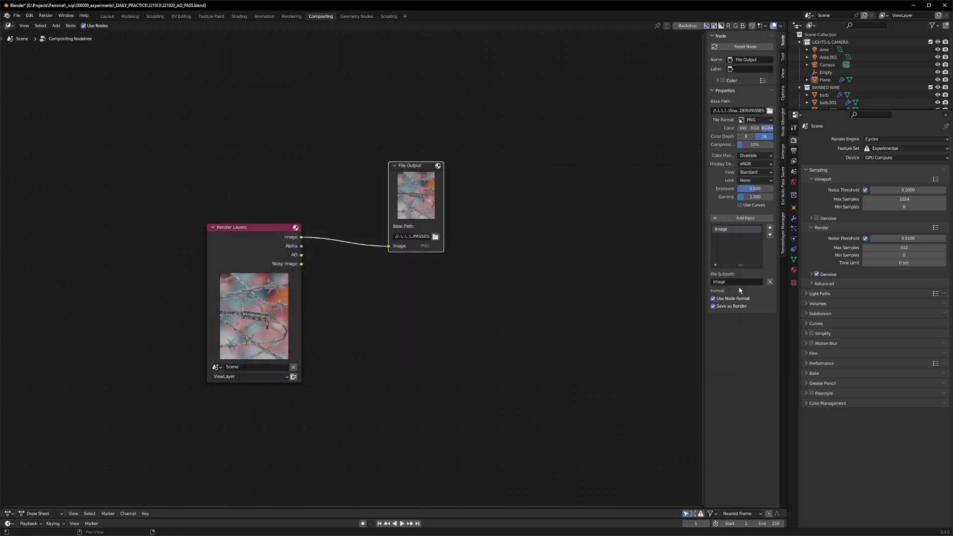
Add an input named AO to File Output and connect the AO pass to it
{"action": "left_click", "coordinate": [733, 219]}
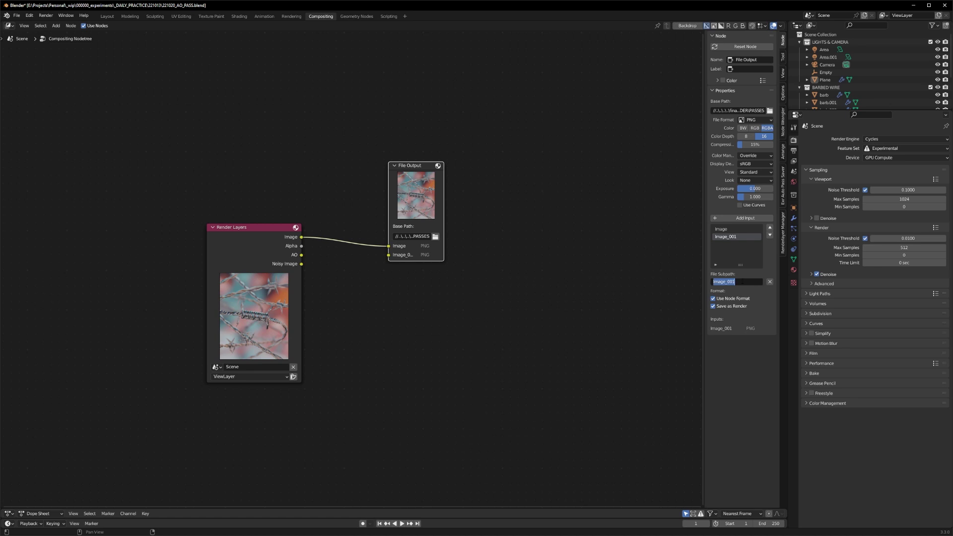
{"action": "type", "text": "AO"}
{"action": "key", "text": "Return"}
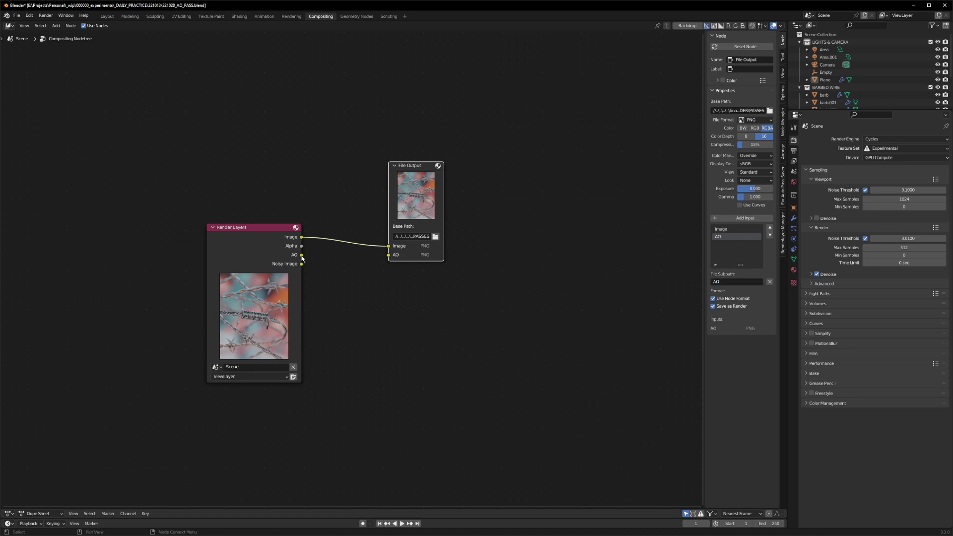
{"action": "left_click_drag", "start_coordinate": [302, 256], "coordinate": [388, 255]}
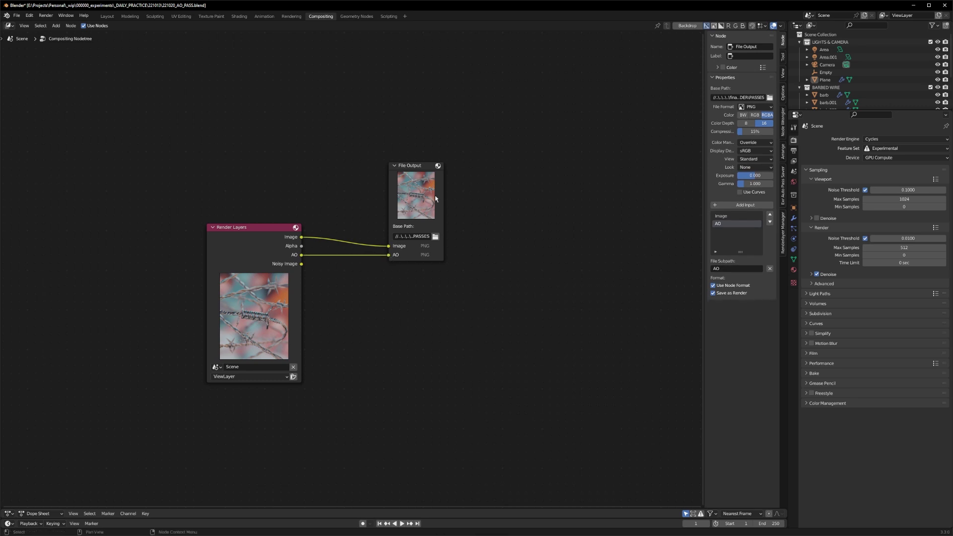
{"action": "left_click_drag", "start_coordinate": [435, 197], "coordinate": [436, 196]}
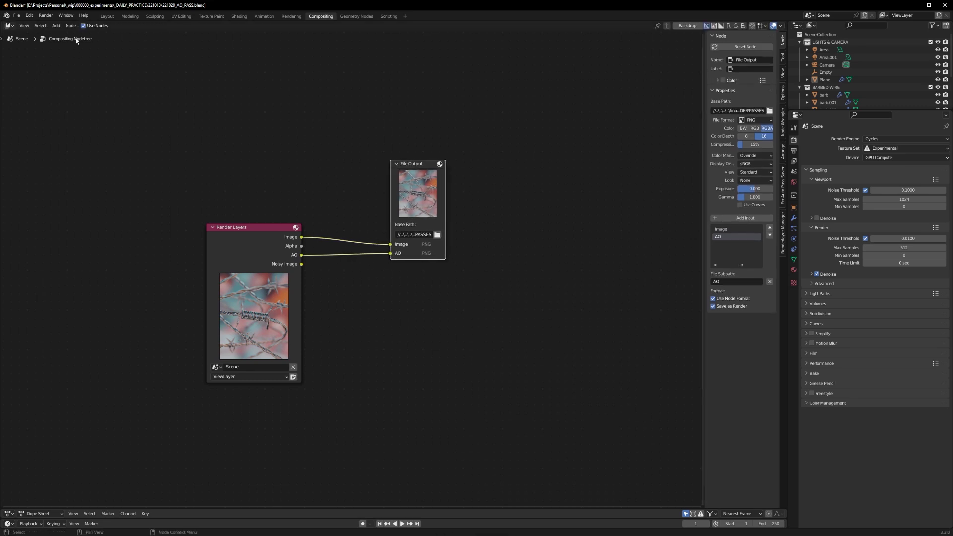
Render the image and check that PASSES holds Image0001 and AO0001
{"action": "left_click", "coordinate": [45, 15]}
{"action": "left_click", "coordinate": [57, 23]}
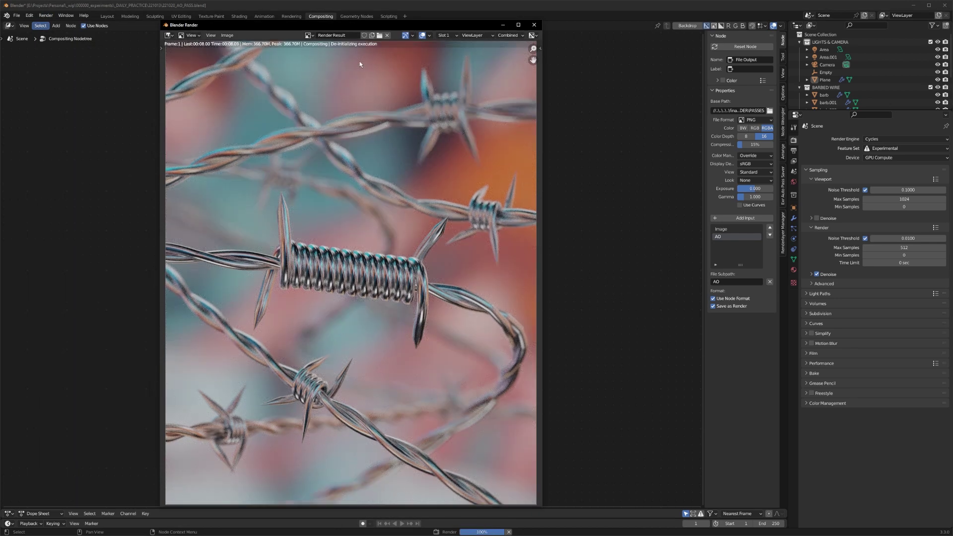
{"action": "left_click", "coordinate": [534, 25]}
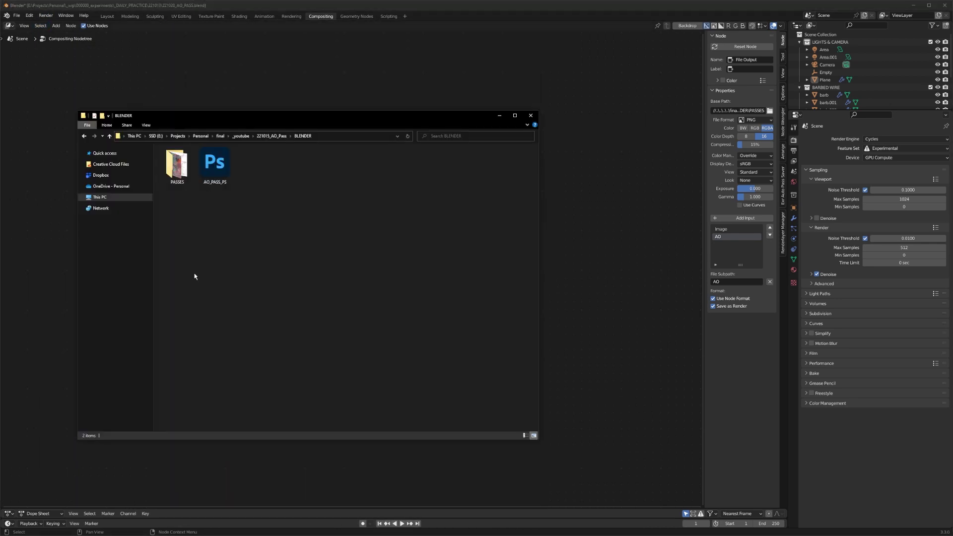
{"action": "double_click", "coordinate": [177, 164]}
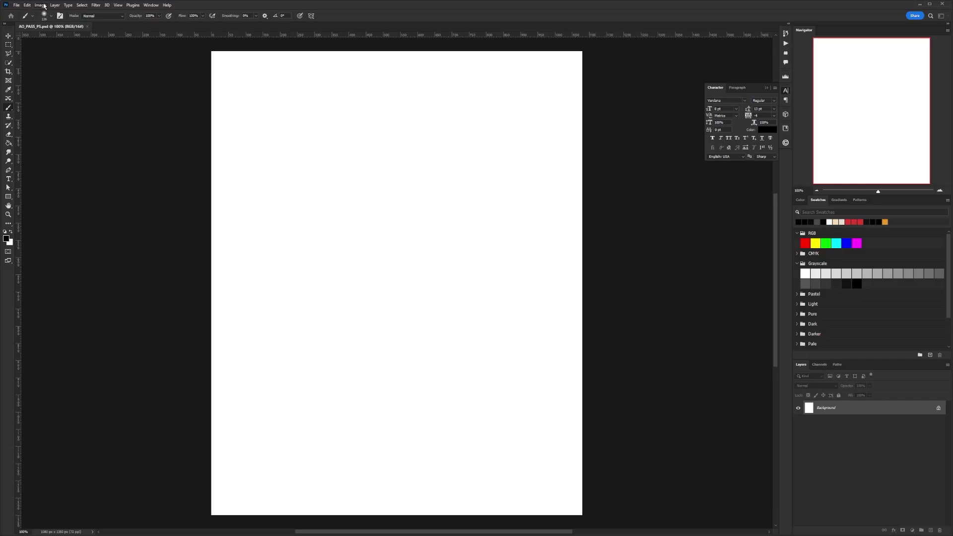
Set the Photoshop document's mode to 16 Bits/Channel
{"action": "left_click", "coordinate": [40, 4]}
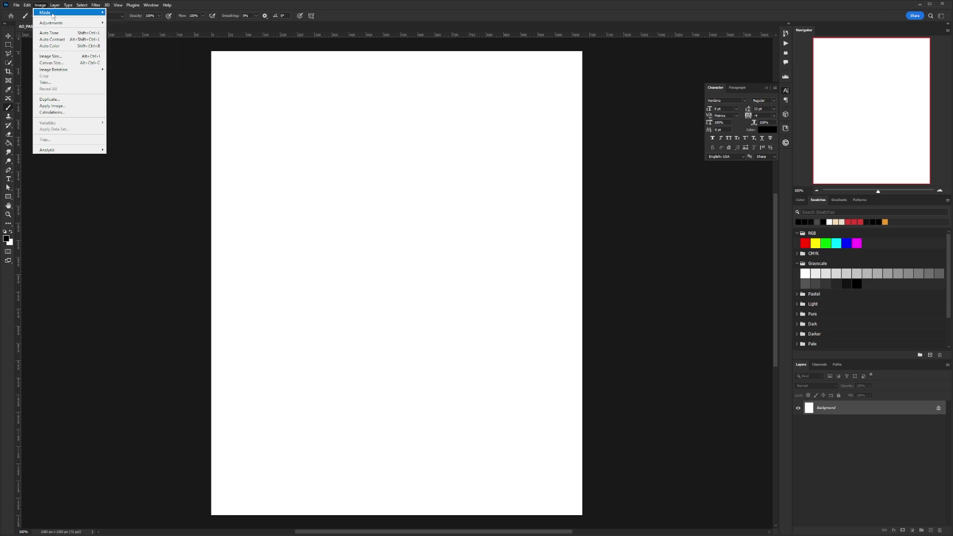
{"action": "mouse_move", "coordinate": [53, 13]}
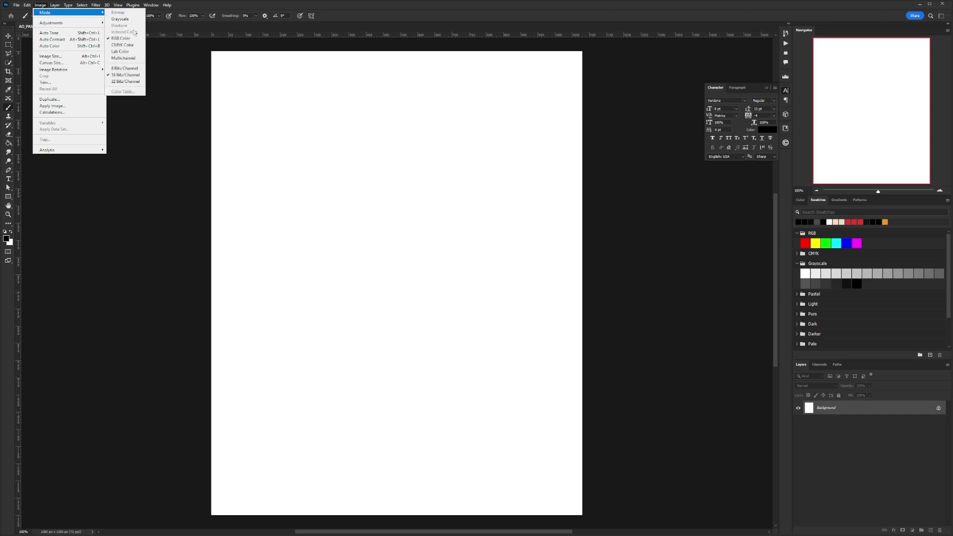
{"action": "left_click", "coordinate": [124, 75]}
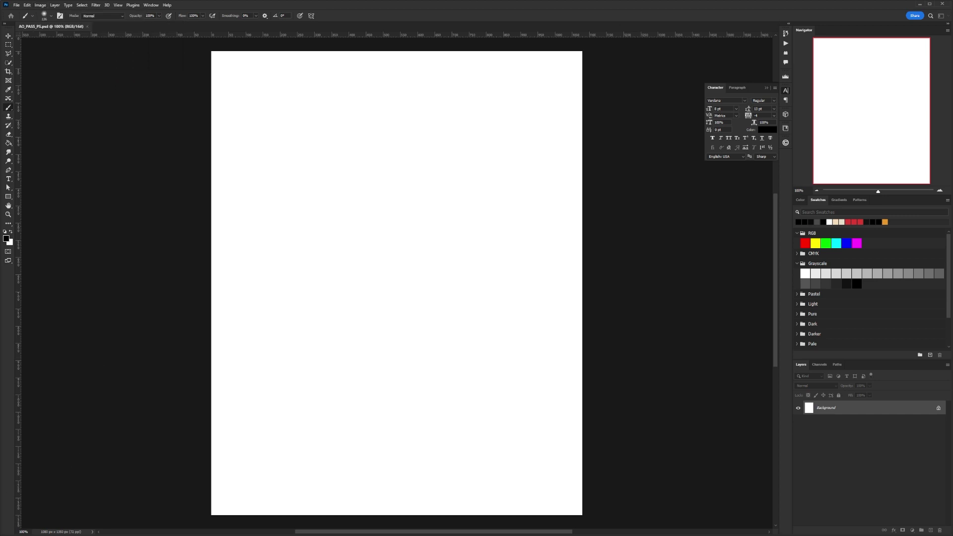
Place Image0001 and then AO0001 from the passes folder as layers on the canvas
{"action": "key", "text": "alt+Tab"}
{"action": "left_click_drag", "start_coordinate": [238, 158], "coordinate": [328, 89]}
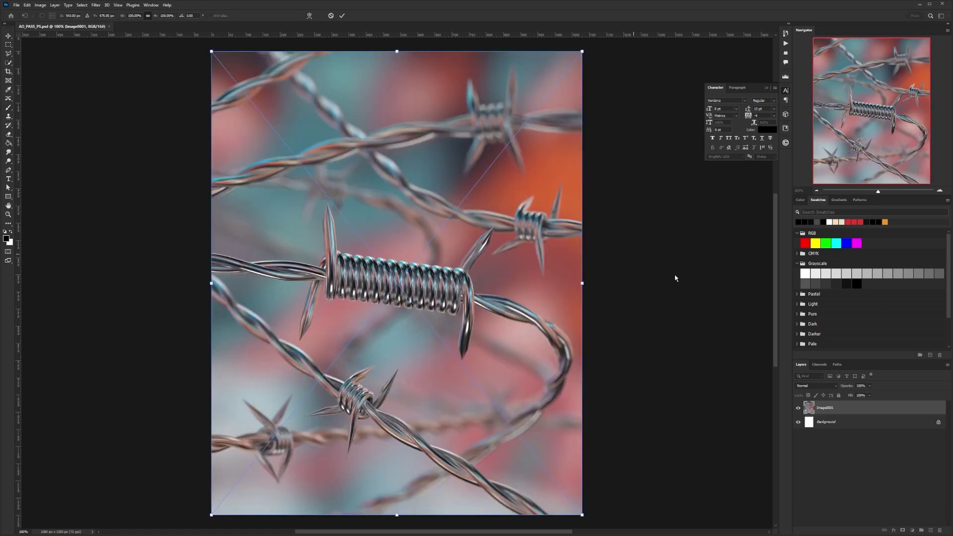
{"action": "key", "text": "Return"}
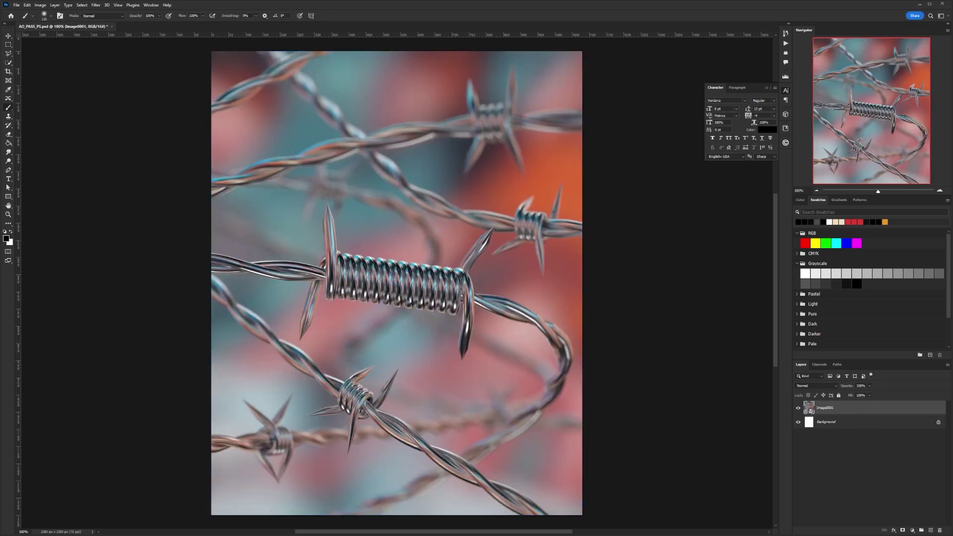
{"action": "key", "text": "alt+Tab"}
{"action": "left_click_drag", "start_coordinate": [215, 163], "coordinate": [276, 94]}
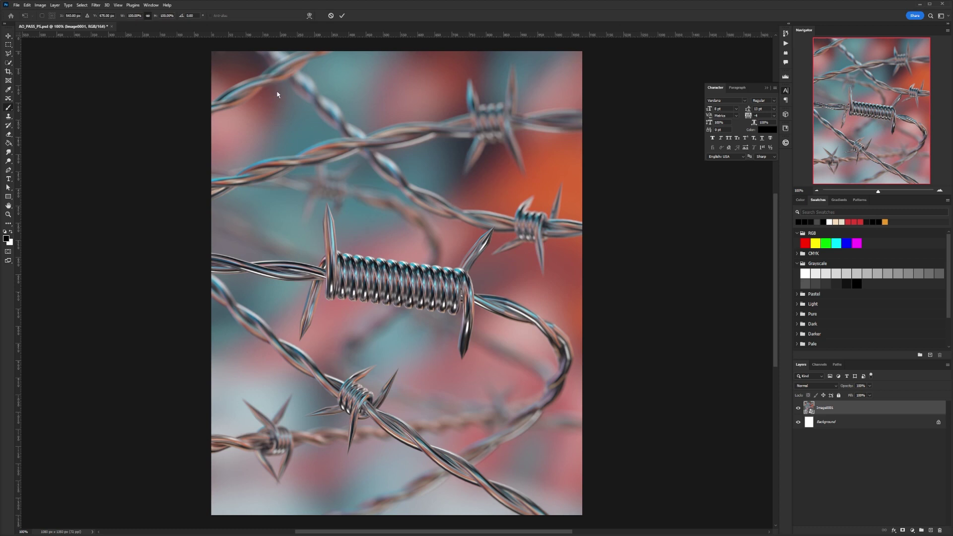
{"action": "key", "text": "Return"}
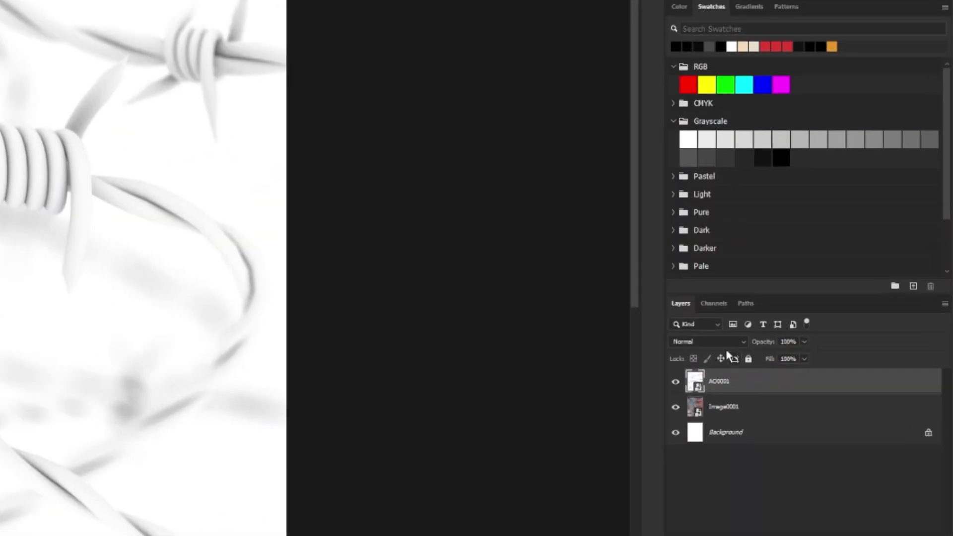
Give the AO0001 layer the Multiply blend mode with Fill at 100%
{"action": "left_click", "coordinate": [823, 387]}
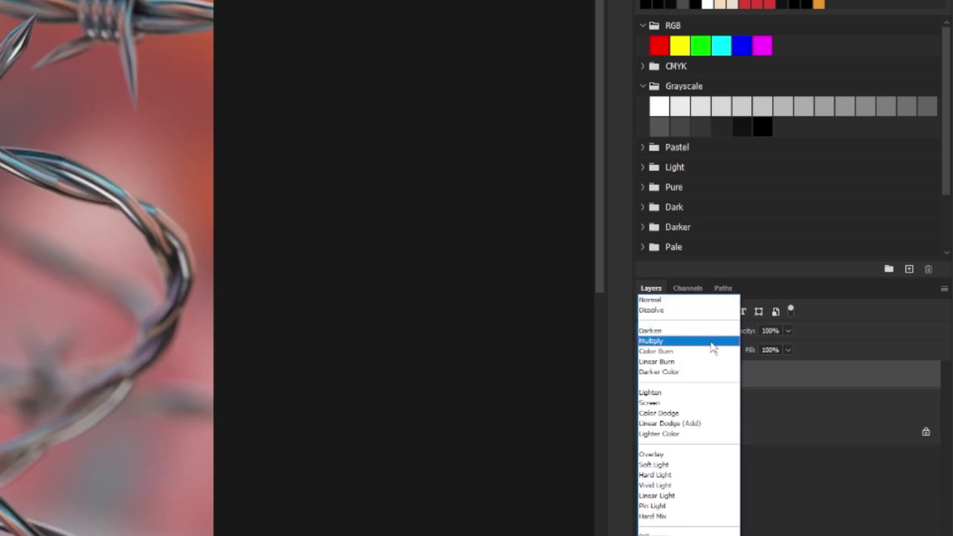
{"action": "left_click", "coordinate": [709, 341]}
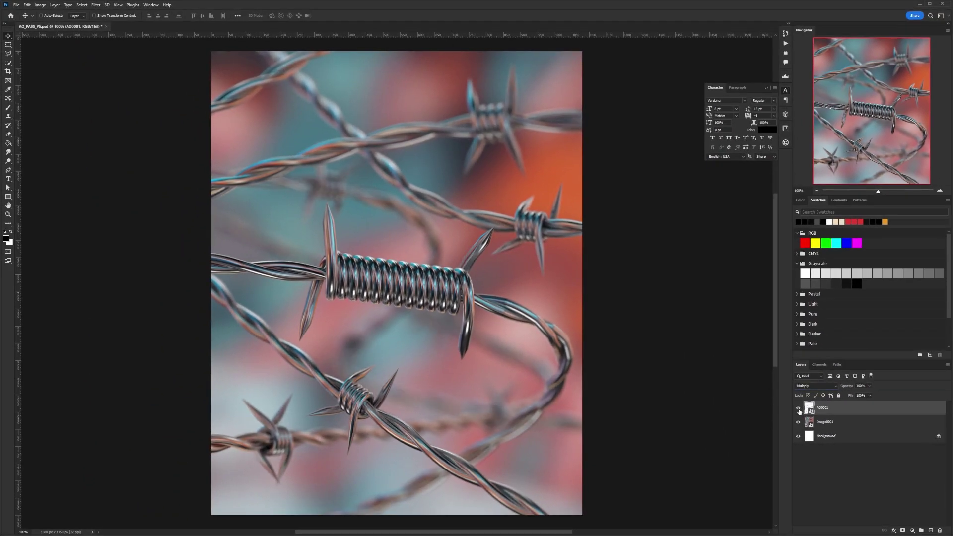
{"action": "mouse_move", "coordinate": [846, 397]}
{"action": "left_mouse_down"}
{"action": "mouse_move", "coordinate": [829, 401]}
{"action": "mouse_move", "coordinate": [844, 405]}
{"action": "left_mouse_up"}
Add a Curves adjustment clipped to AO0001 and bend its curve to darken the AO shading
{"action": "left_click", "coordinate": [912, 529]}
{"action": "left_click", "coordinate": [918, 444]}
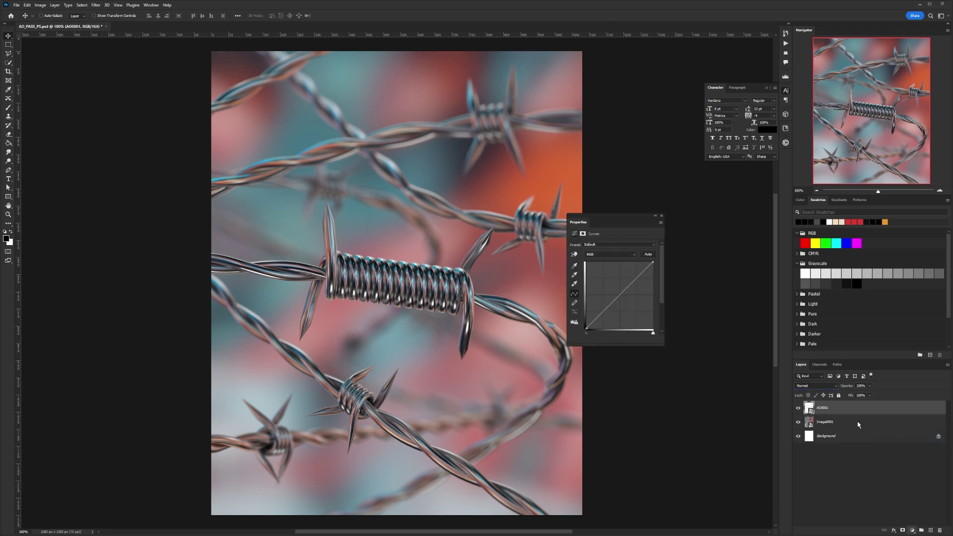
{"action": "left_click", "coordinate": [835, 414], "text": "alt"}
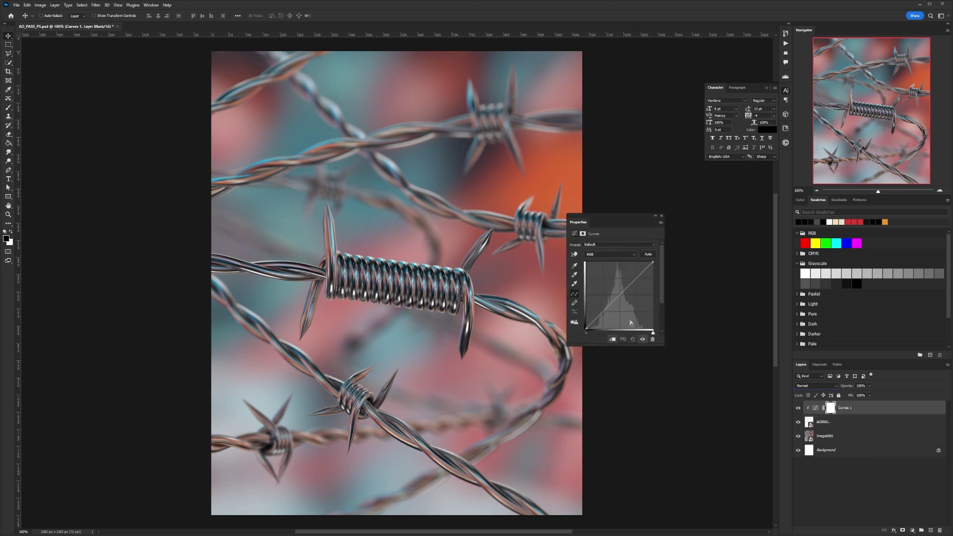
{"action": "left_click_drag", "start_coordinate": [608, 228], "coordinate": [645, 209]}
{"action": "mouse_move", "coordinate": [654, 280]}
{"action": "left_mouse_down"}
{"action": "mouse_move", "coordinate": [665, 299]}
{"action": "mouse_move", "coordinate": [665, 278]}
{"action": "left_mouse_up"}
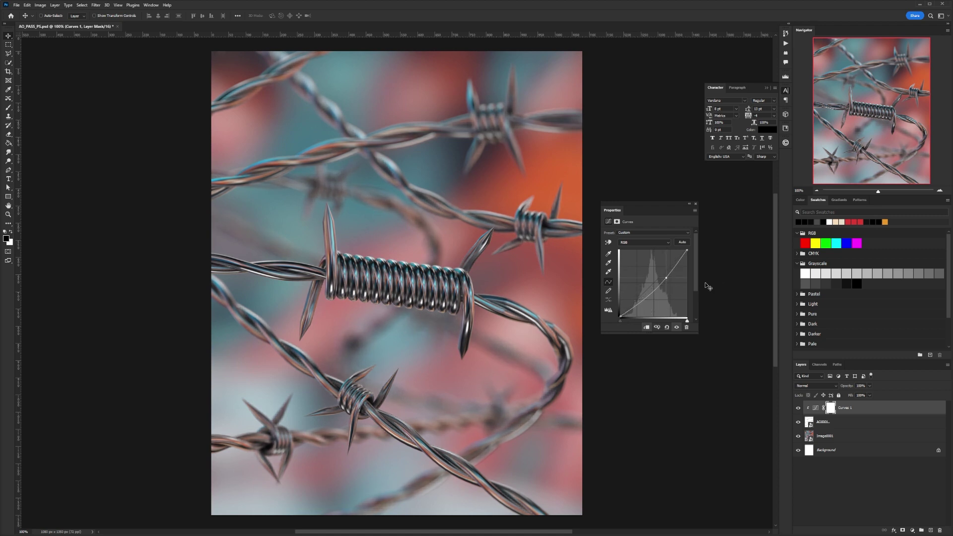